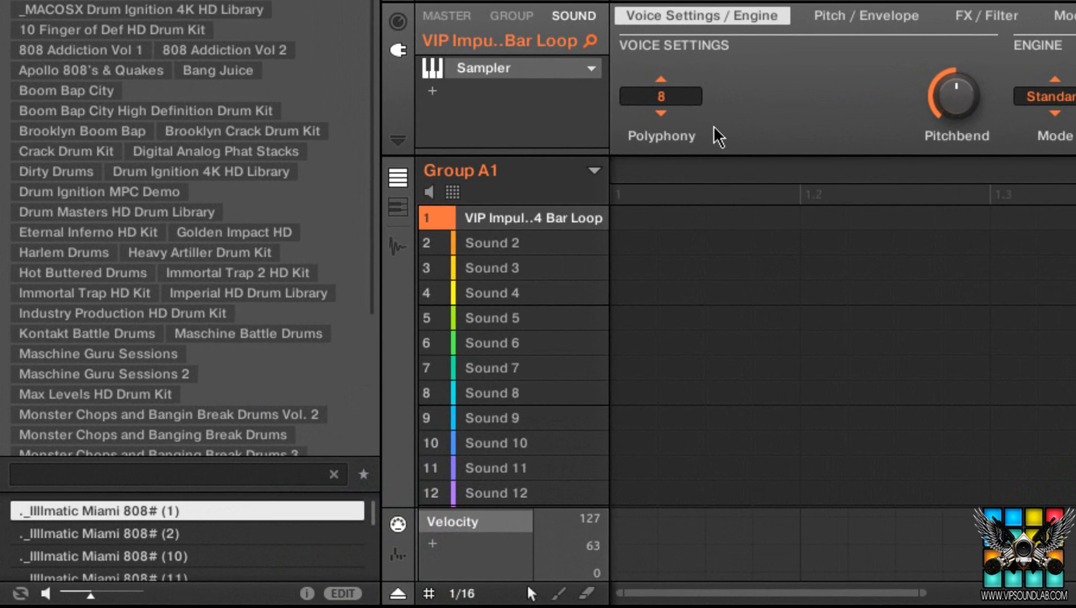
- Set the sampler's polyphony to 1 and open the loop's waveform in the sample editor's Edit page
scroll(713, 125, "down", 7)
scroll(714, 126, "up", 1)
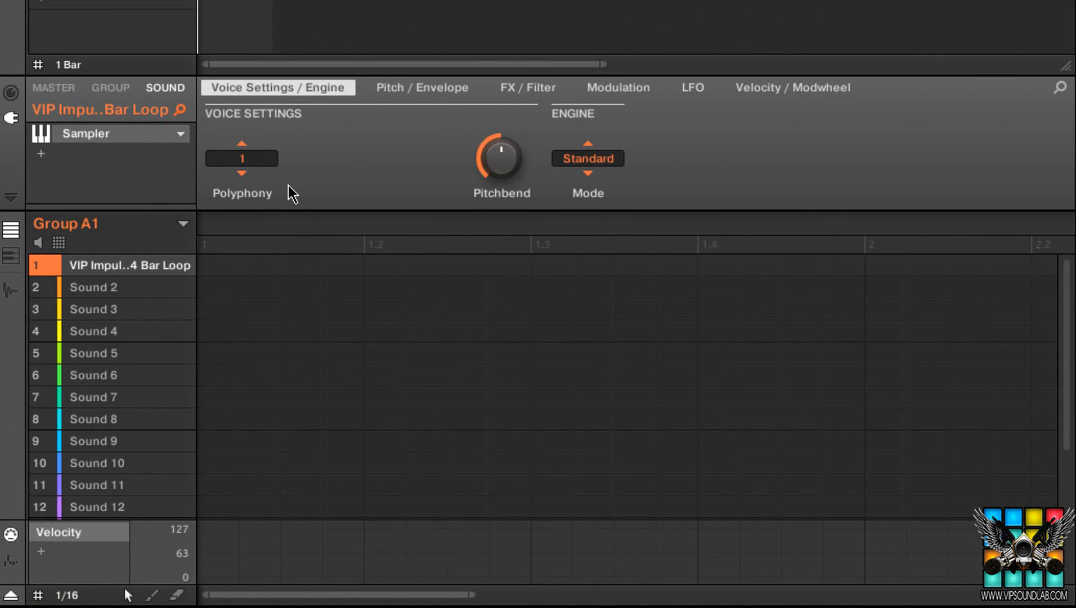
key("F2")
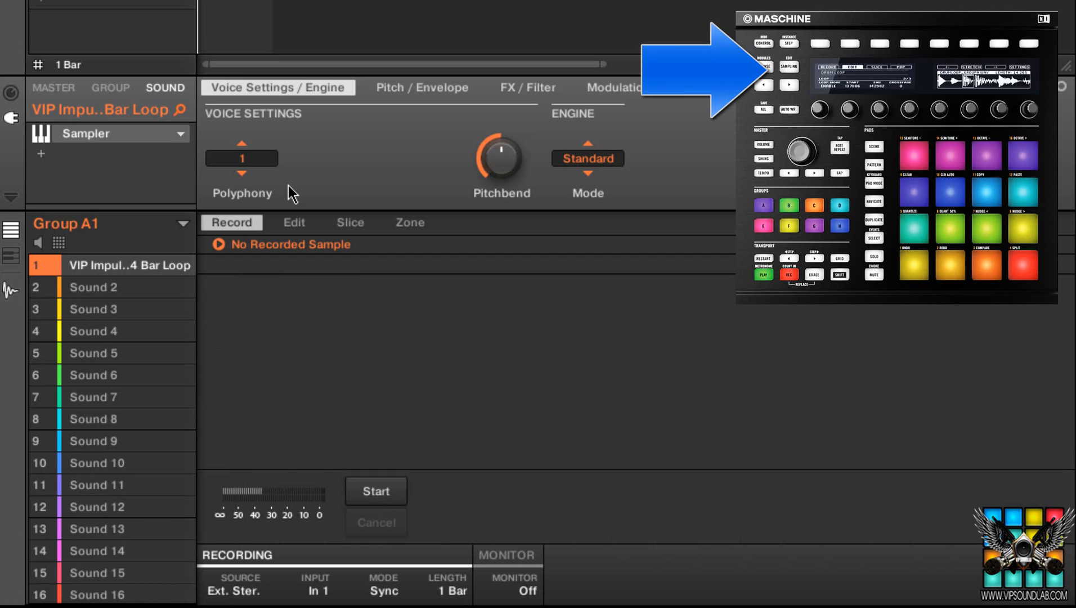
key("F2")
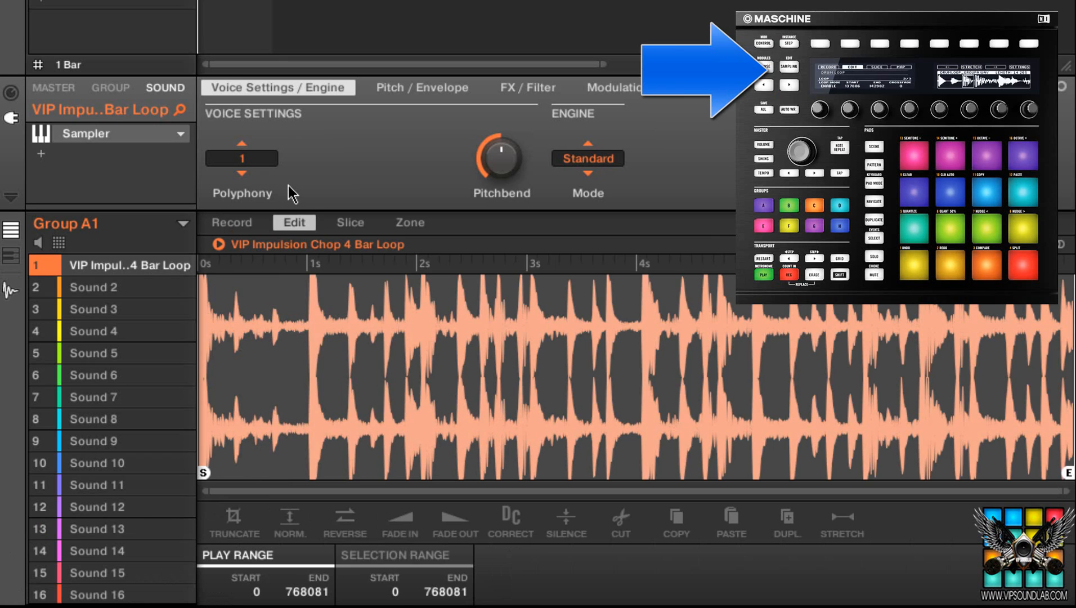
- Look over the sample editor's Zone and Slice pages for the VIP Impulsion Chop 4 Bar Loop
key("F3")
key("F4")
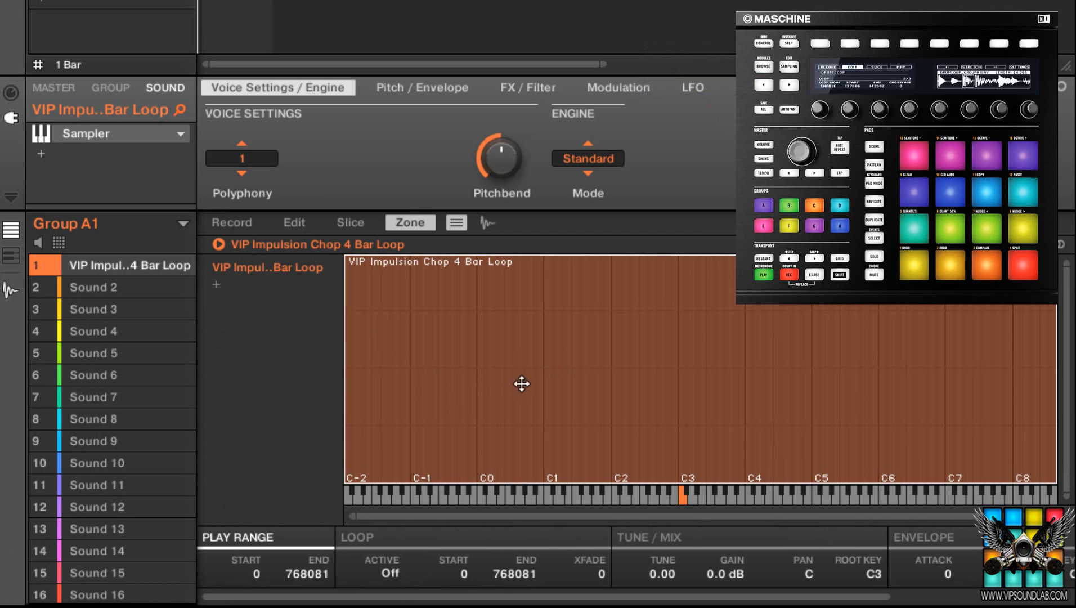
key("F3")
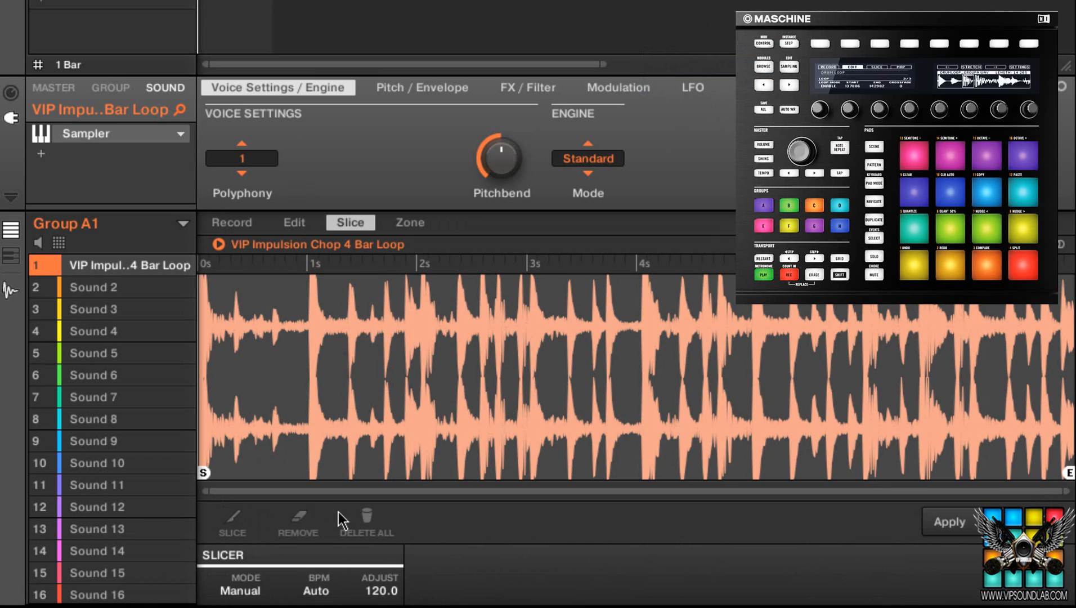
key("F10")
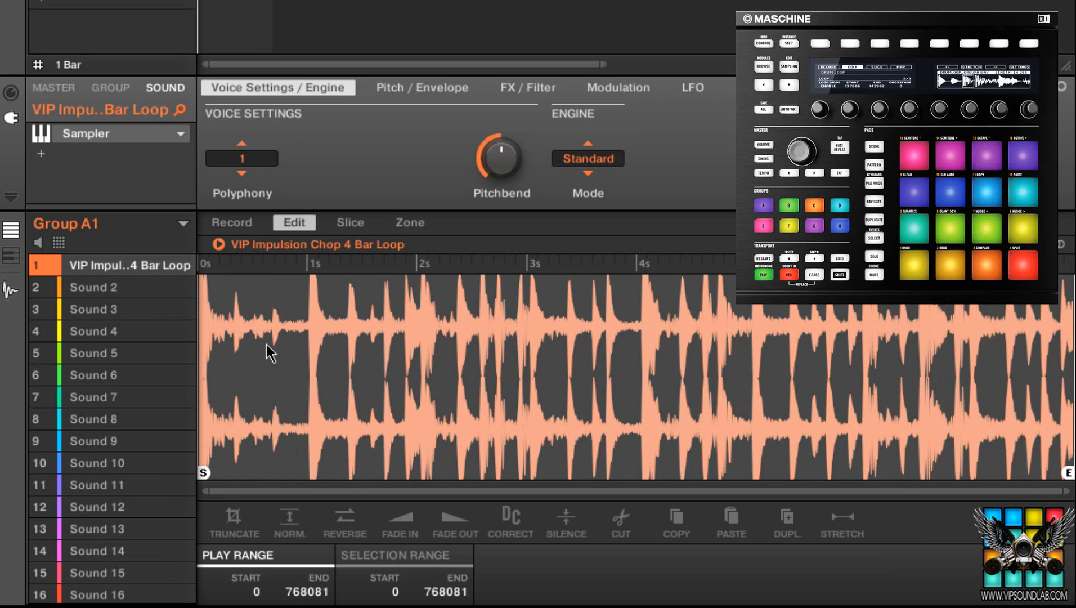
- Change the colour of sound 1, the VIP Impulsion loop, to green
right_click(129, 276)
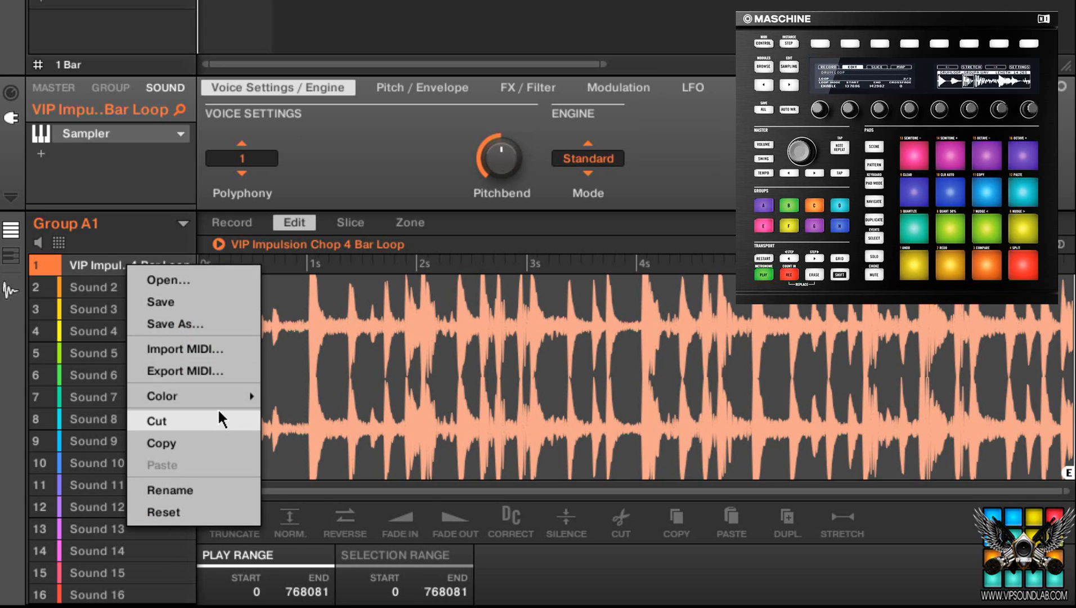
mouse_move(223, 396)
left_click(325, 444)
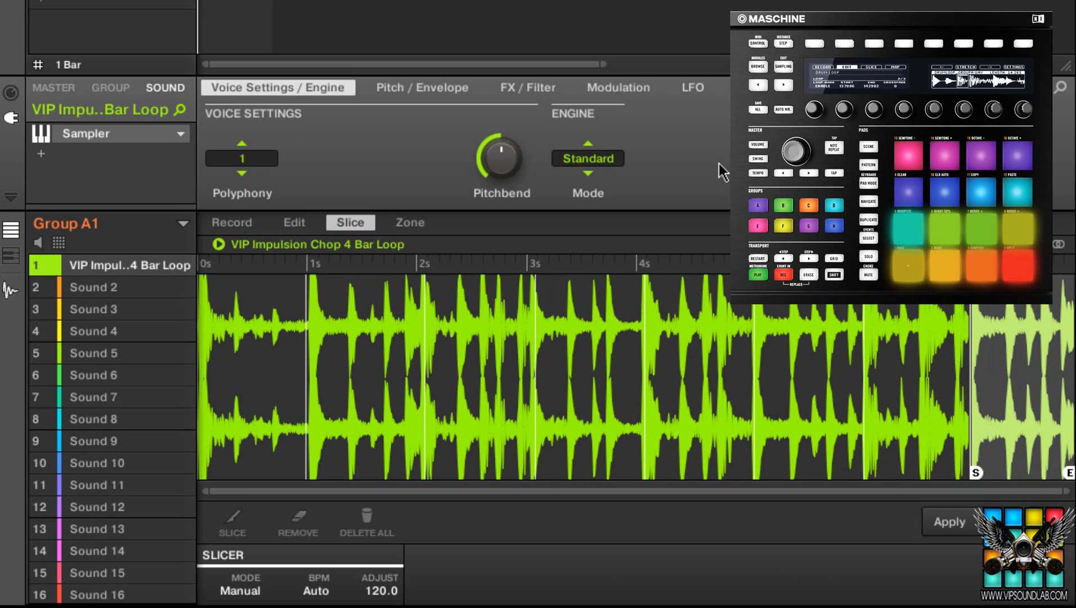
- Audition the slices of the loop individually along the waveform
left_click(372, 307)
left_click(281, 366)
left_click(496, 352)
left_click(592, 343)
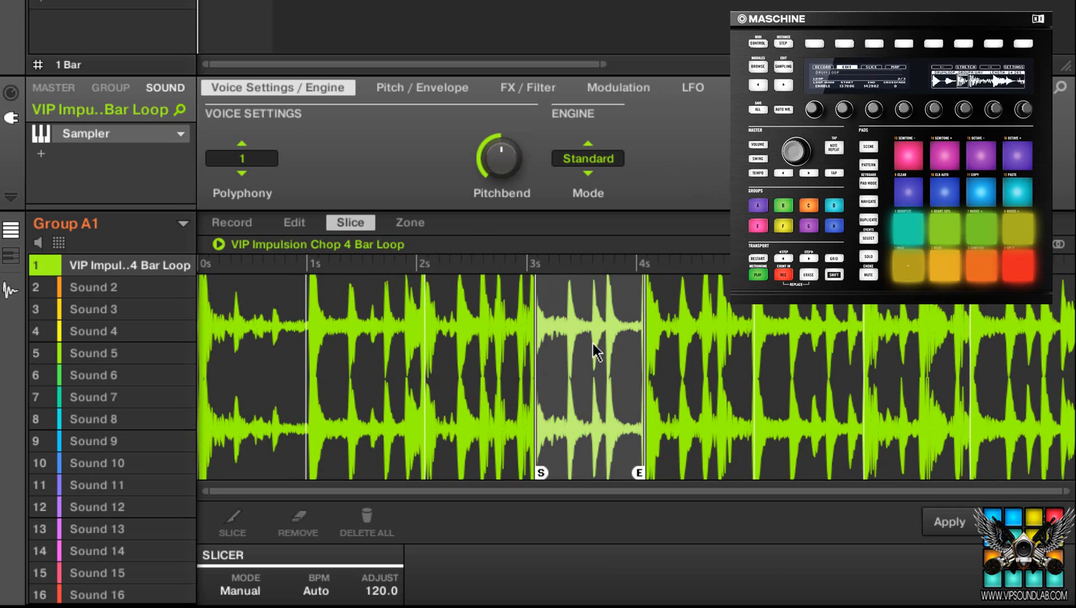
left_click(680, 350)
left_click(804, 349)
left_click(914, 329)
left_click(1011, 314)
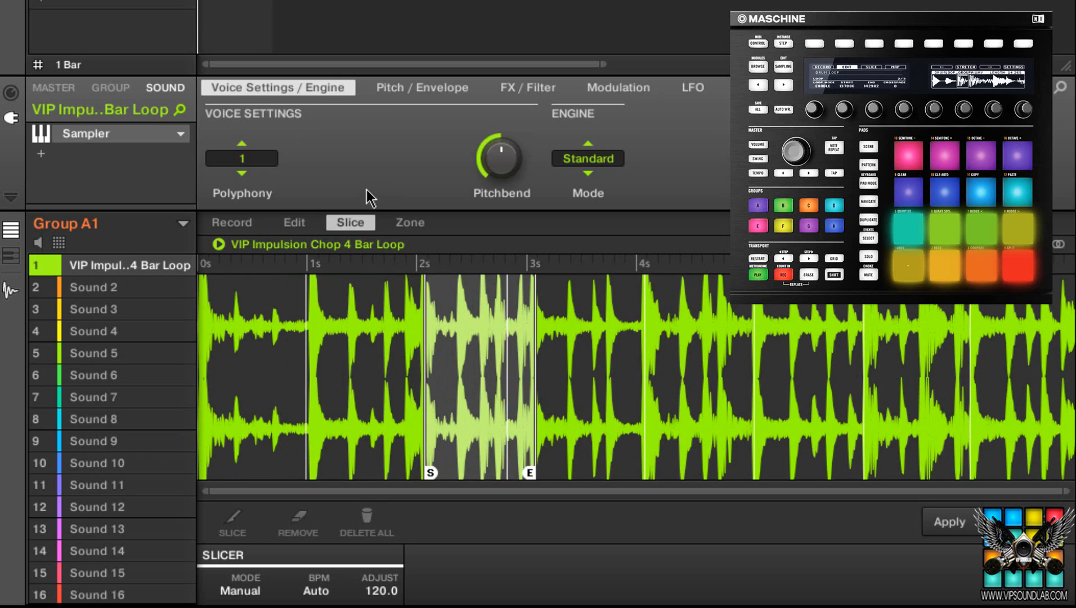
left_click(435, 359)
left_click(369, 357)
left_click(697, 335)
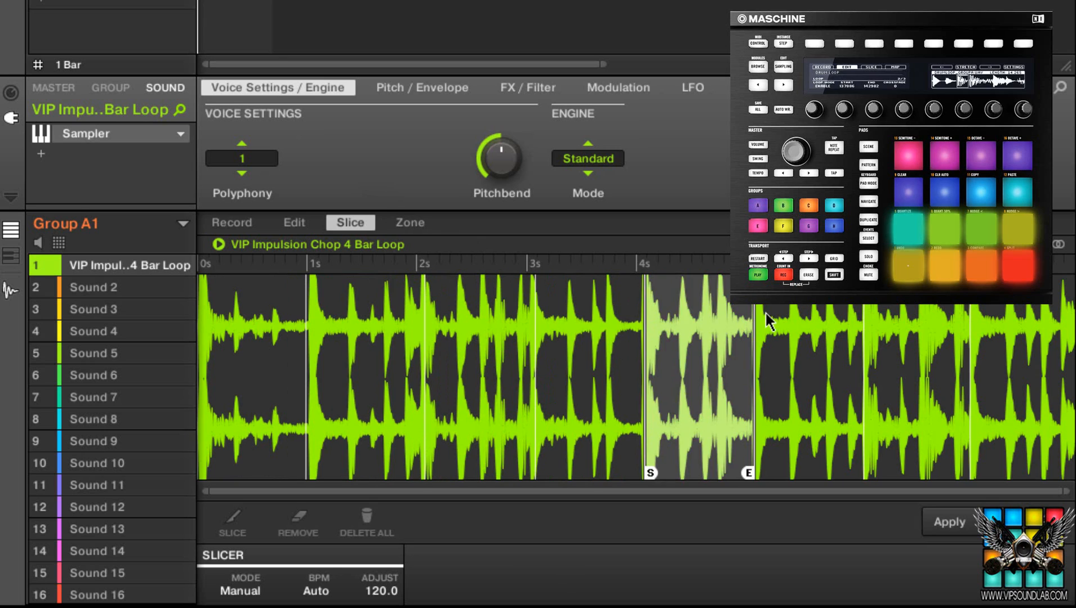
left_click(771, 316)
left_click(482, 360)
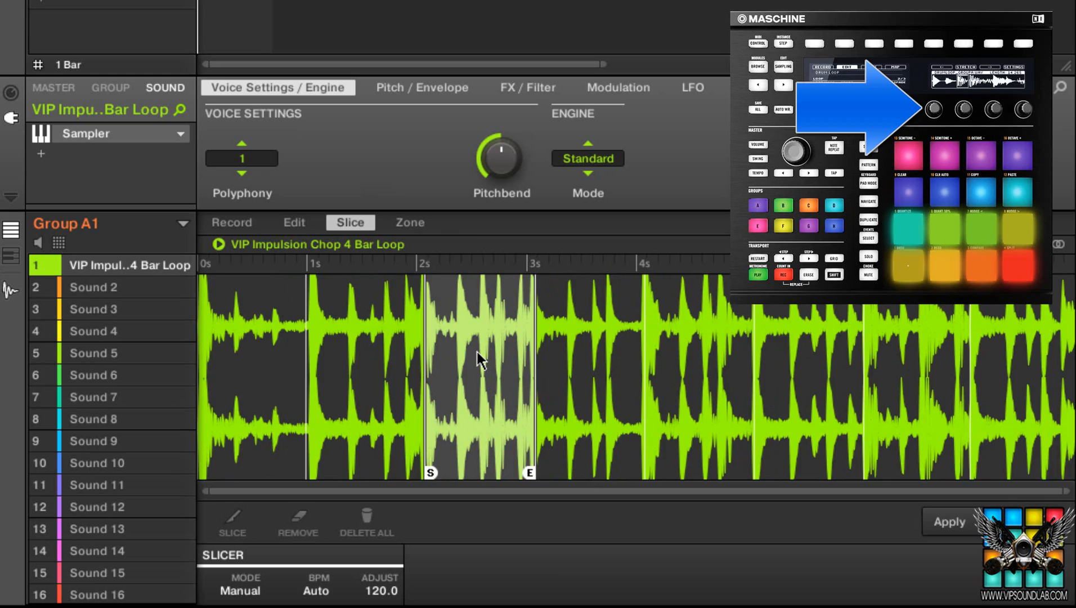
- Zoom in on the sliced waveform and move back and forth along it to inspect the slice points
scroll(477, 360, "up", 10)
scroll(477, 360, "down", 10)
scroll(477, 360, "up", 10)
scroll(477, 360, "down", 6)
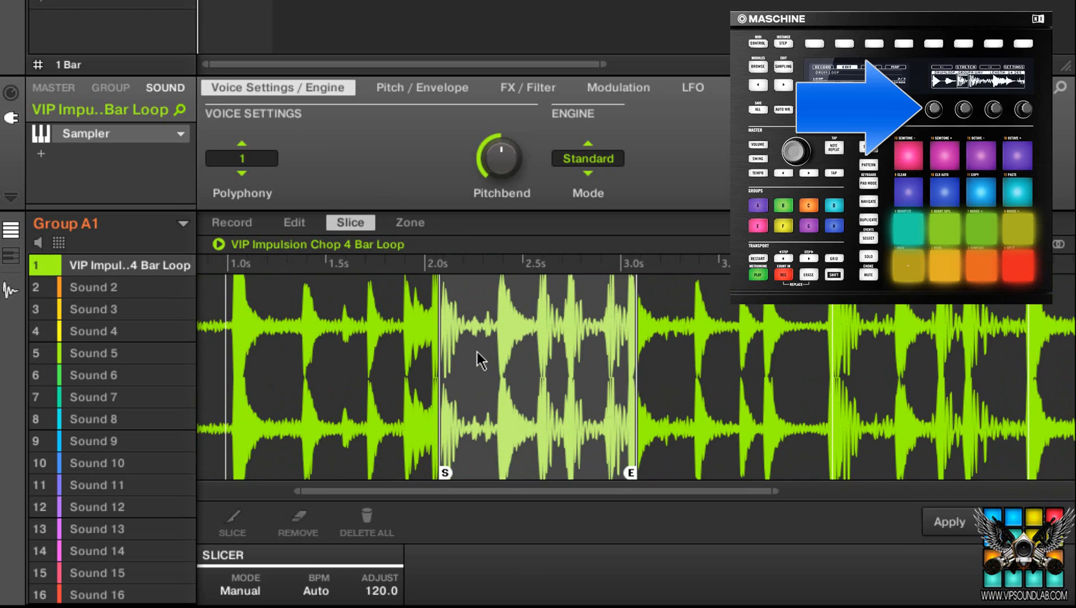
scroll(477, 352, "right", 5)
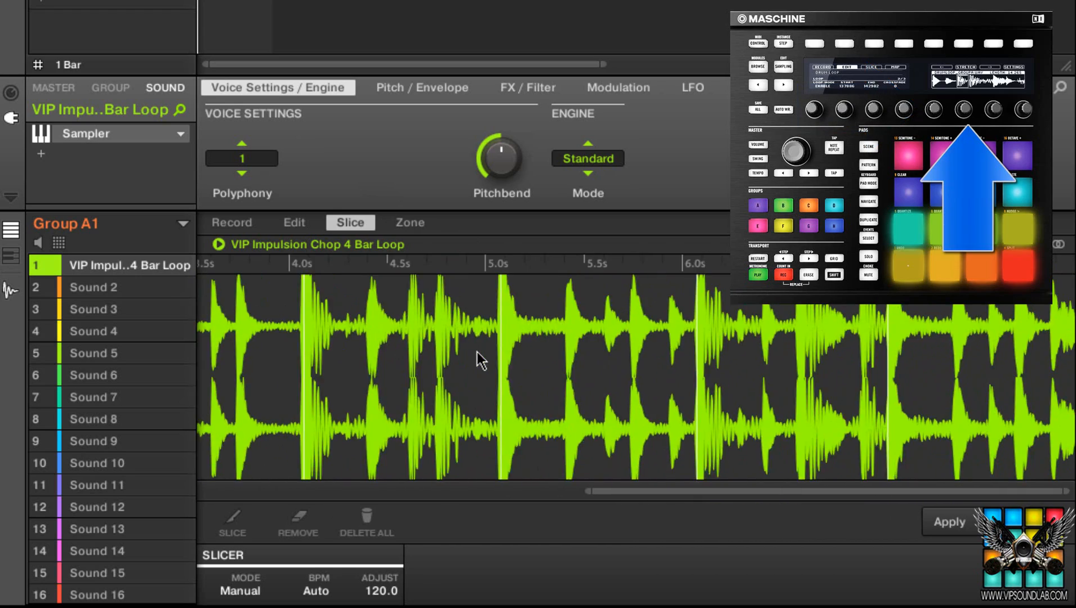
scroll(477, 351, "left", 10)
scroll(477, 352, "right", 10)
scroll(477, 352, "left", 10)
scroll(477, 352, "right", 10)
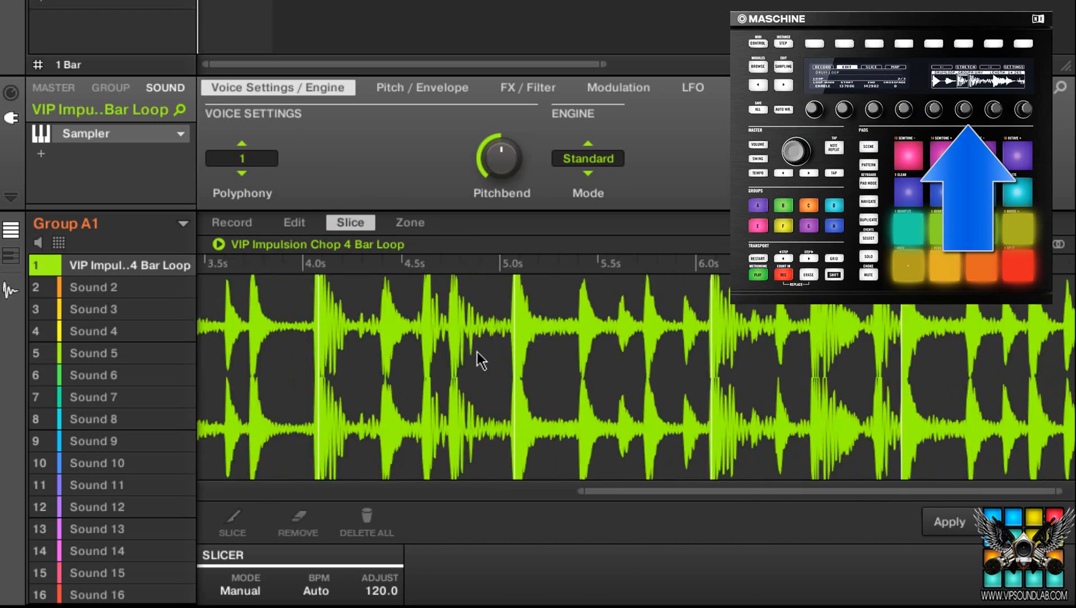
scroll(477, 360, "left", 6)
scroll(477, 360, "right", 3)
scroll(477, 360, "left", 3)
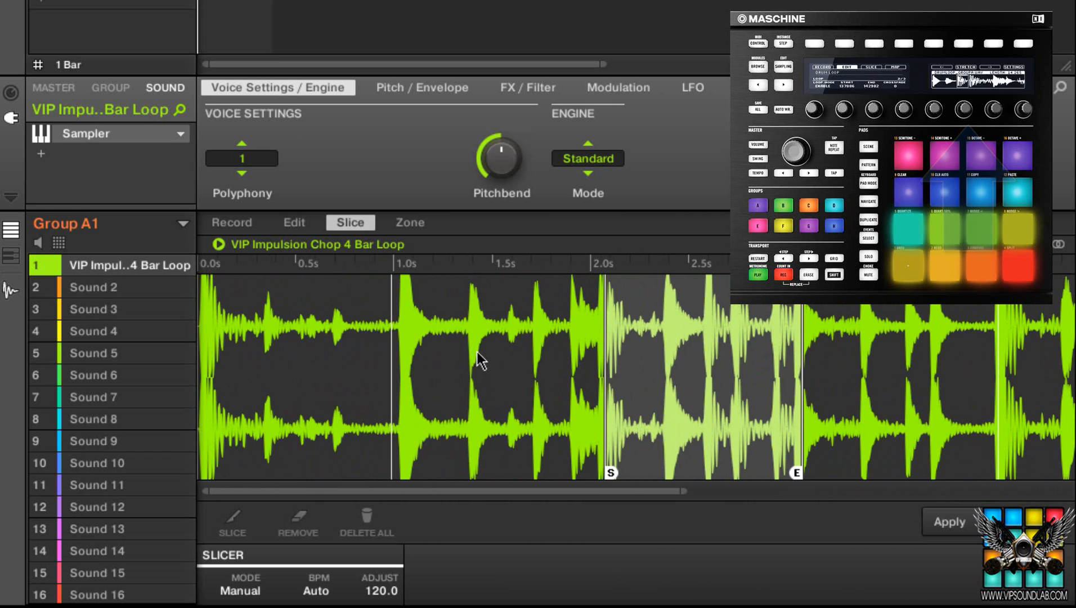
- Select the second slice and examine its start point closely against the transient
left_click(477, 351)
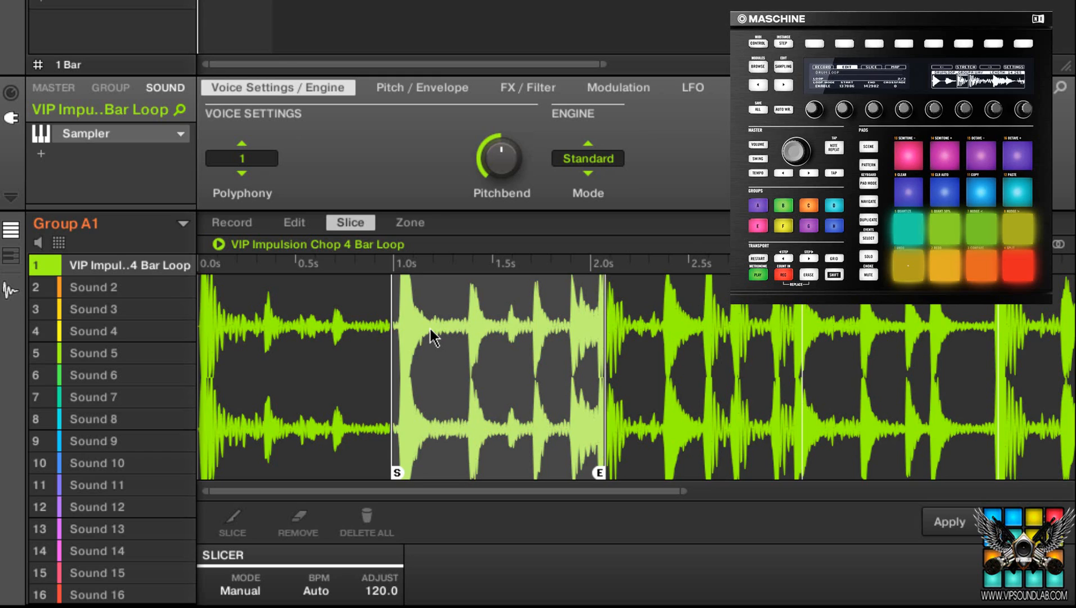
scroll(433, 337, "up", 10)
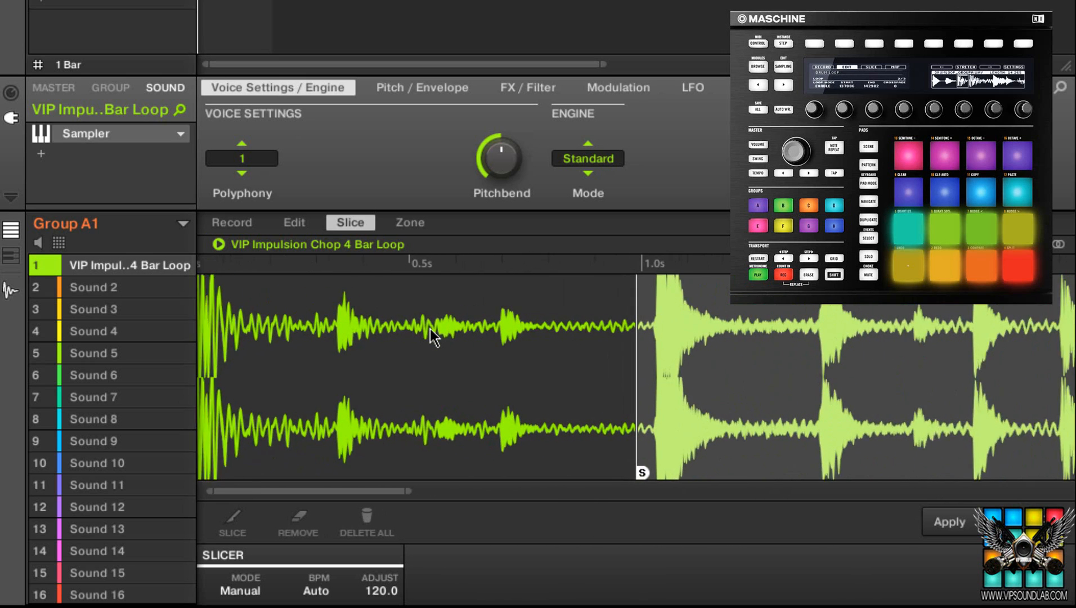
scroll(432, 336, "up", 2)
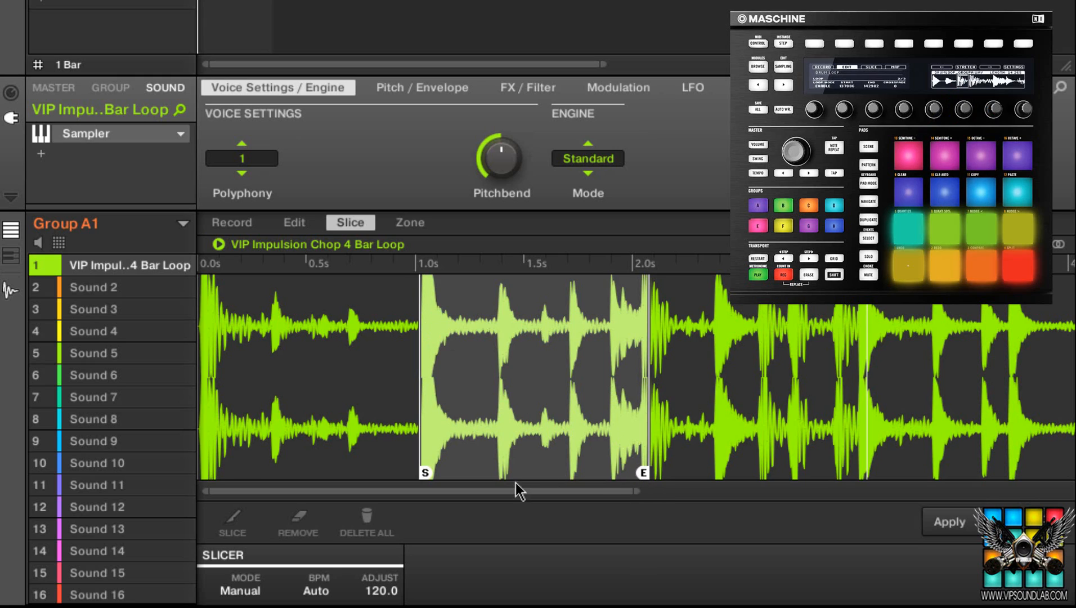
- Add extra slice points inside the second slice at about 1.5, 1.8 and 1.95 s and audition the neighbouring slices
double_click(541, 466)
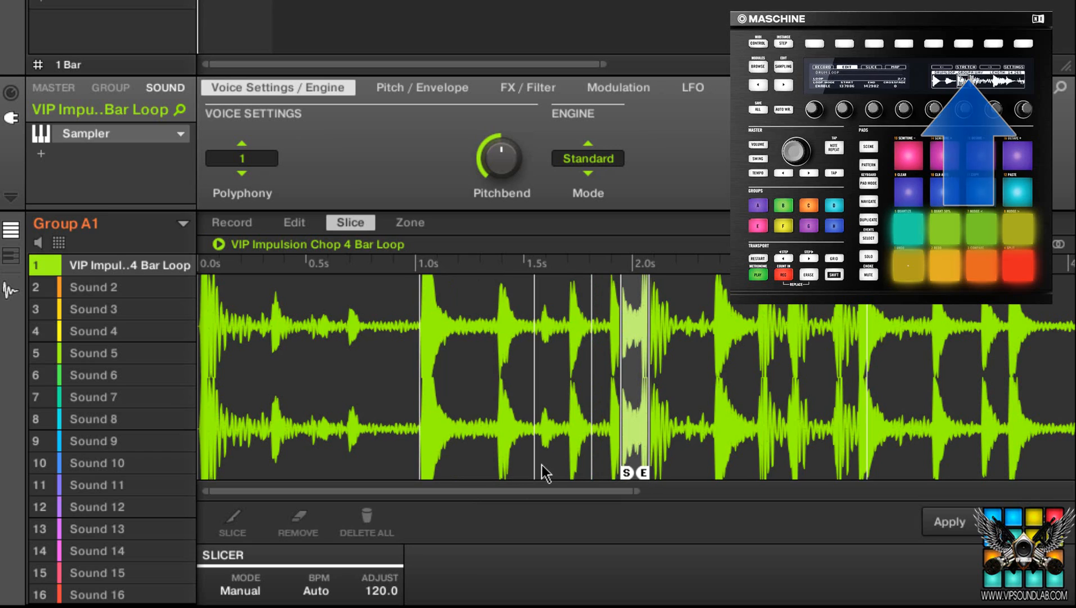
left_click(679, 387)
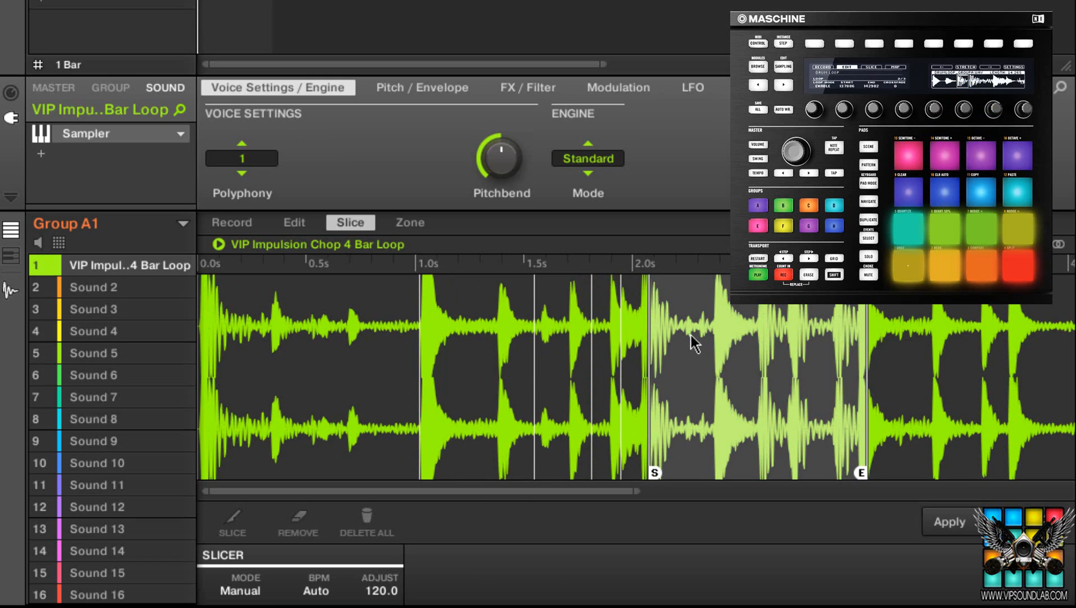
left_click(635, 373)
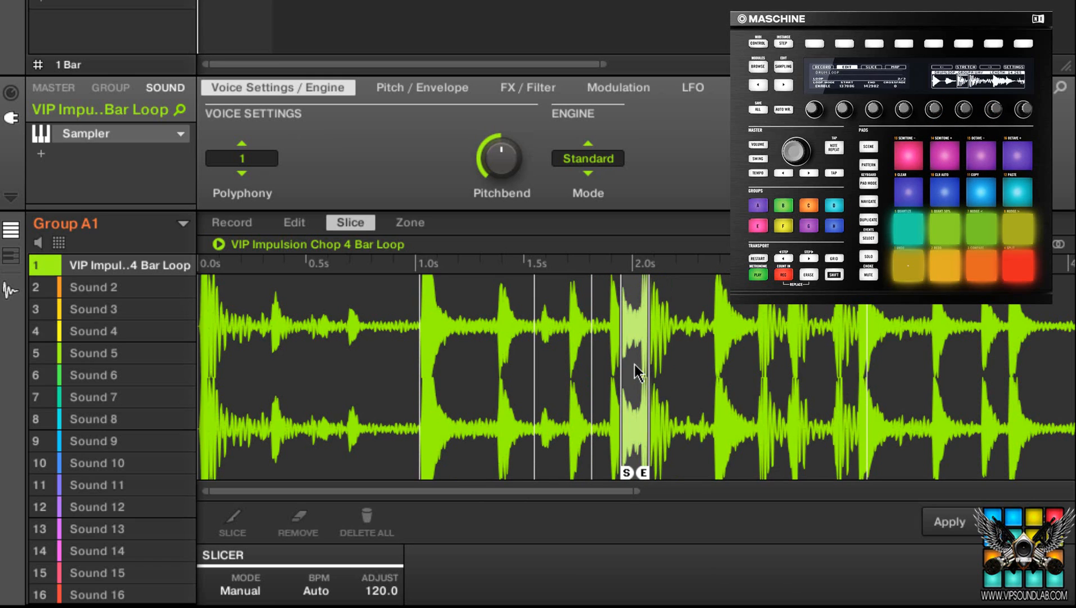
- Remove the extra slice points at about 1.8 s and 1.5 s
left_click(619, 360)
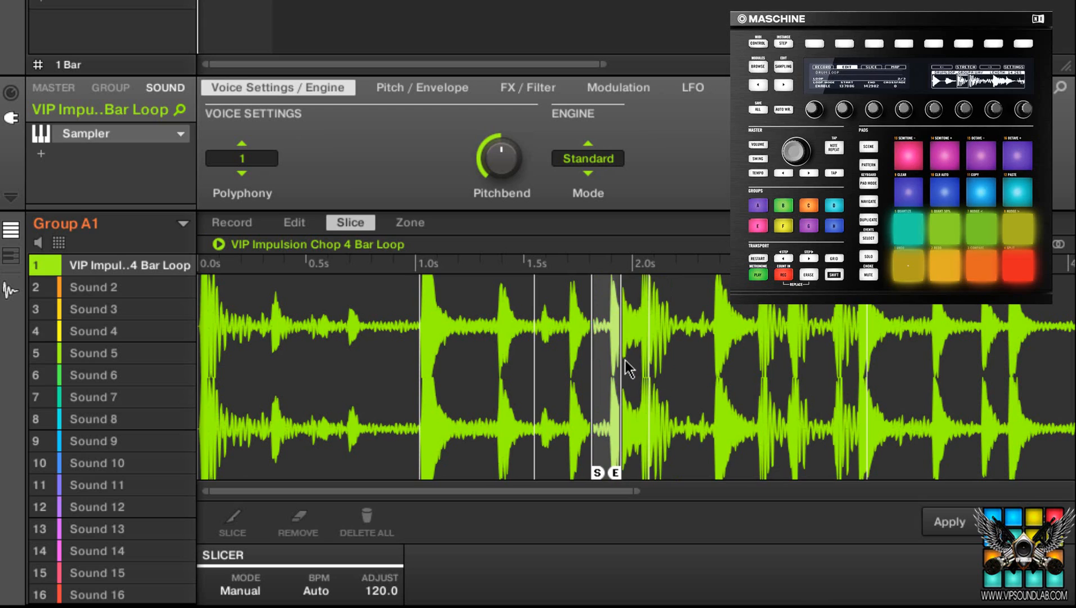
key("Delete")
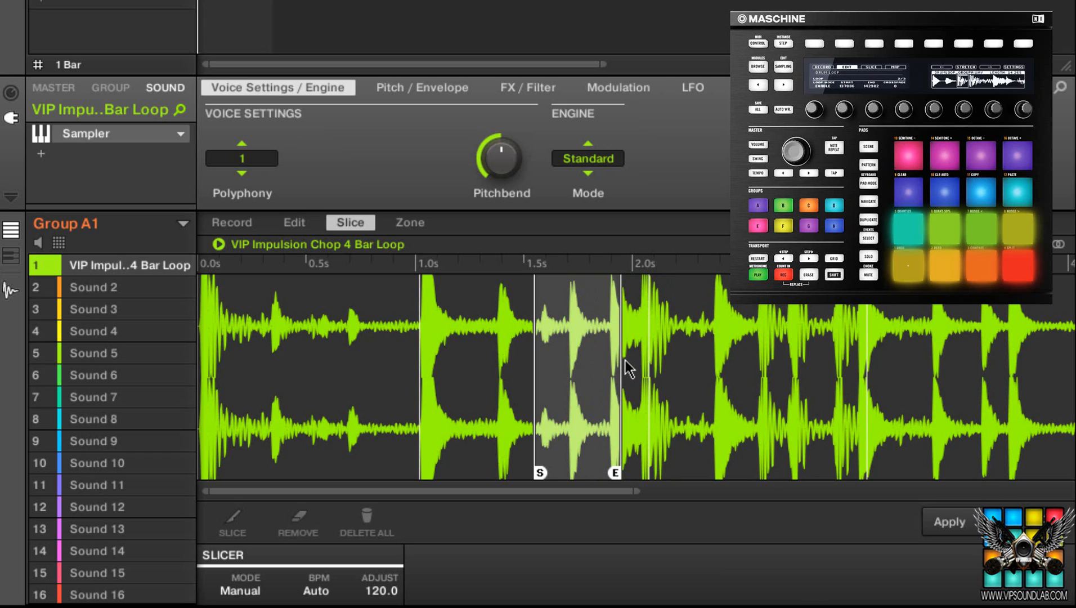
key("Delete")
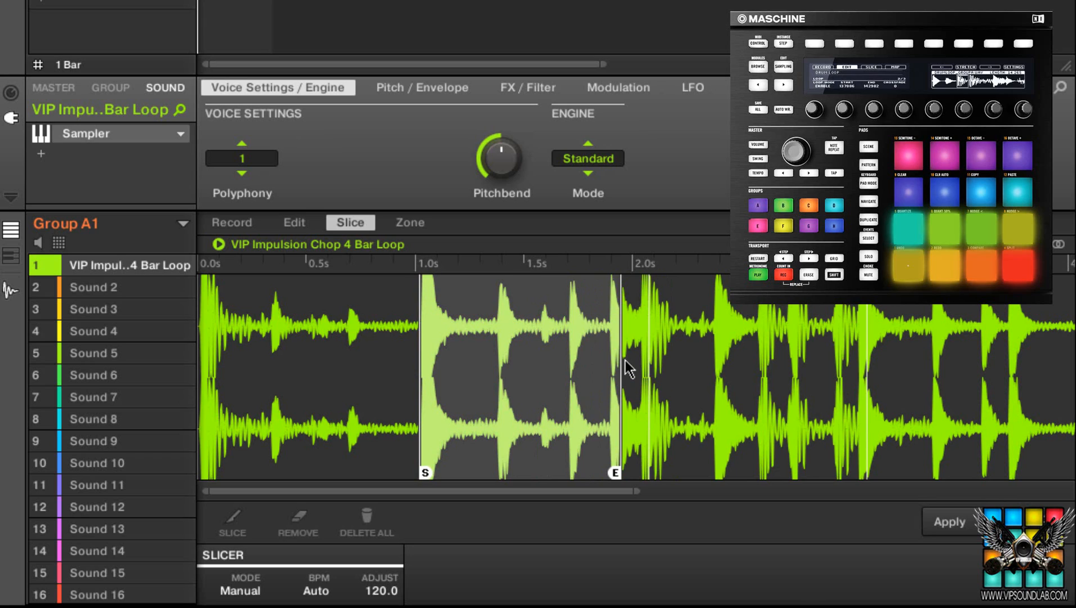
- Undo the latest extra slice points added within the second slice
left_click(635, 388)
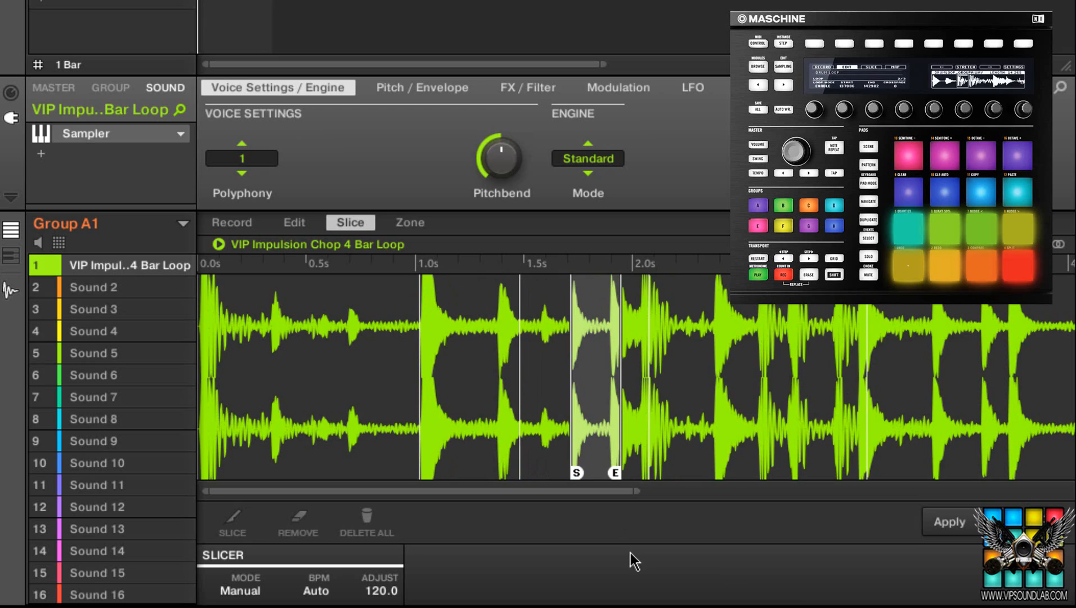
key("super+z")
key("super+z")
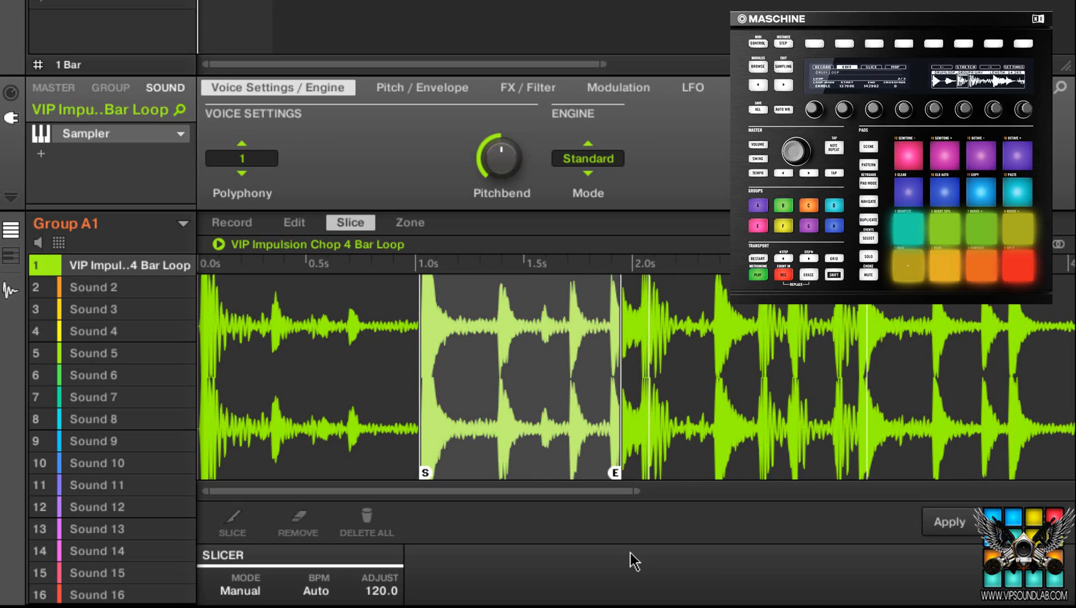
key("super+z")
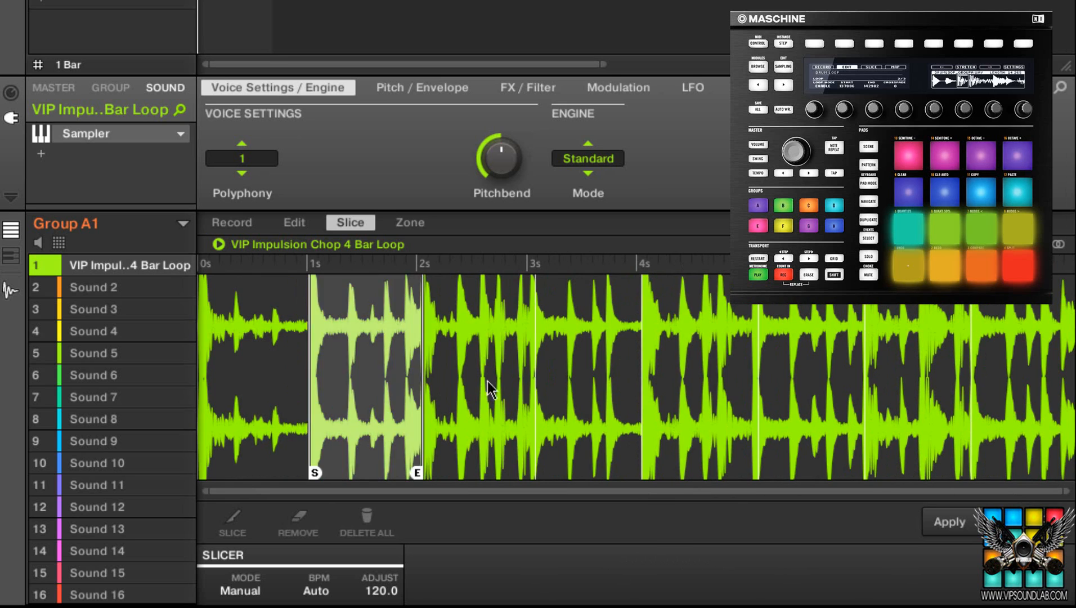
- Audition the fifth and sixth slices of the loop
left_click(689, 360)
left_click(801, 355)
left_click(679, 349)
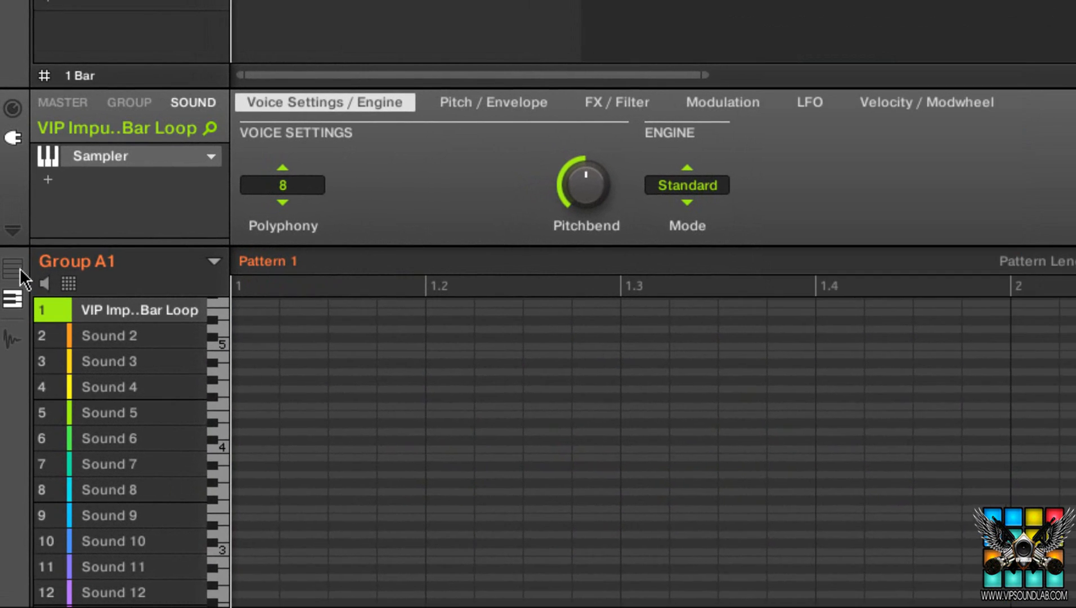
- Show all four bars of Pattern 1 in keyboard view with the slice notes in the lowest octave in sight
left_click(19, 269)
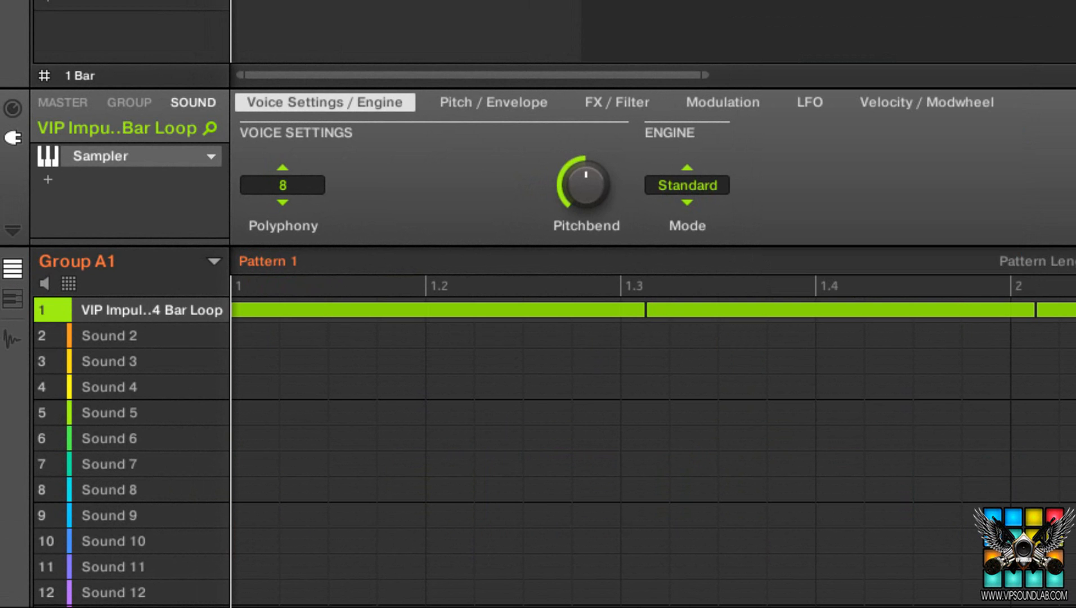
left_click_drag(449, 606, 906, 598)
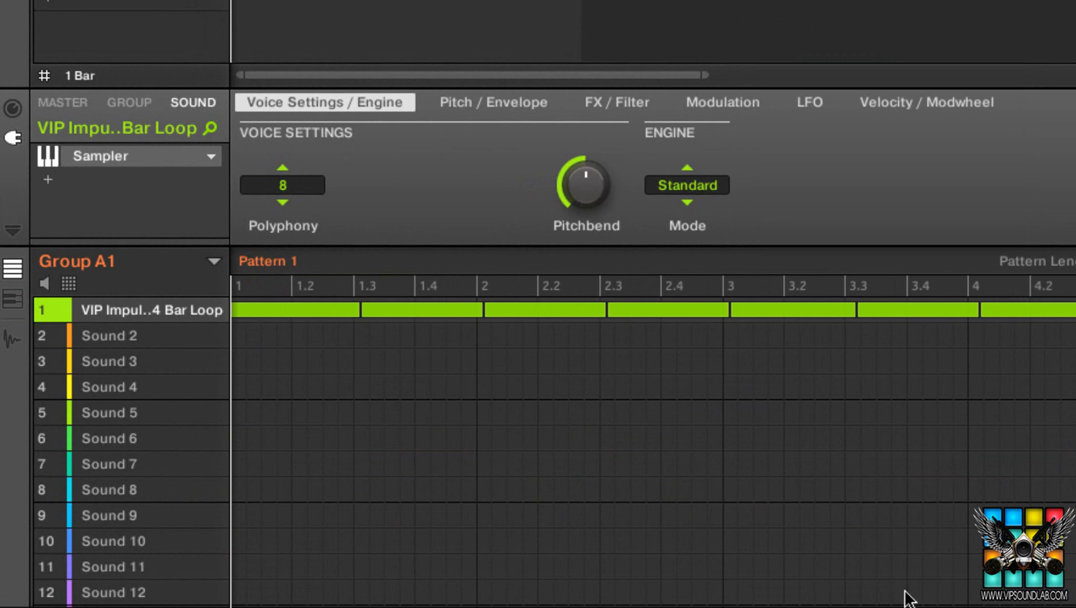
left_click(18, 293)
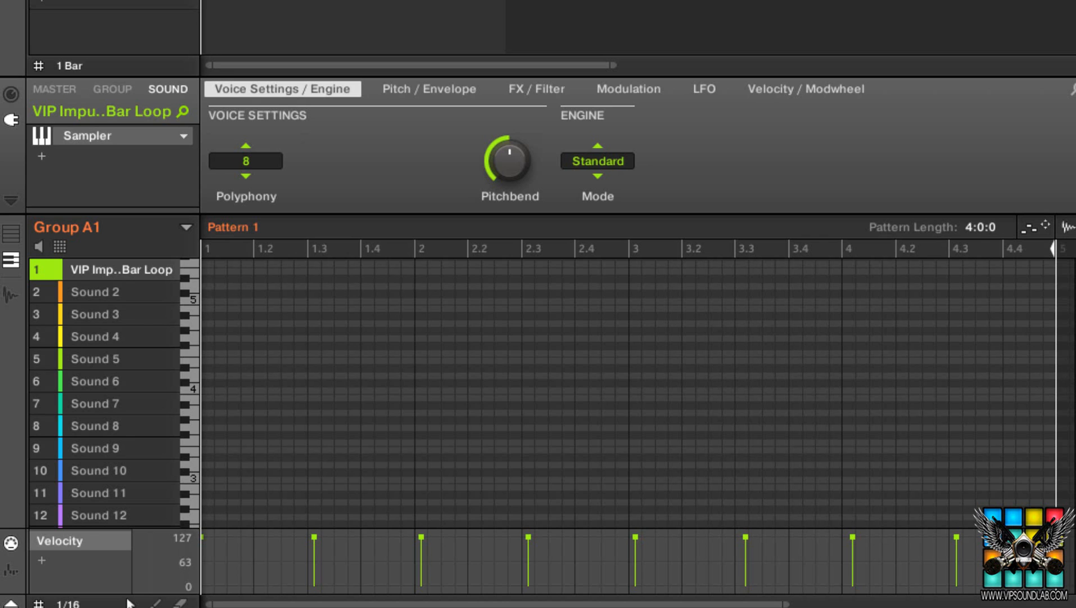
scroll(628, 394, "up", 1)
scroll(628, 394, "down", 10)
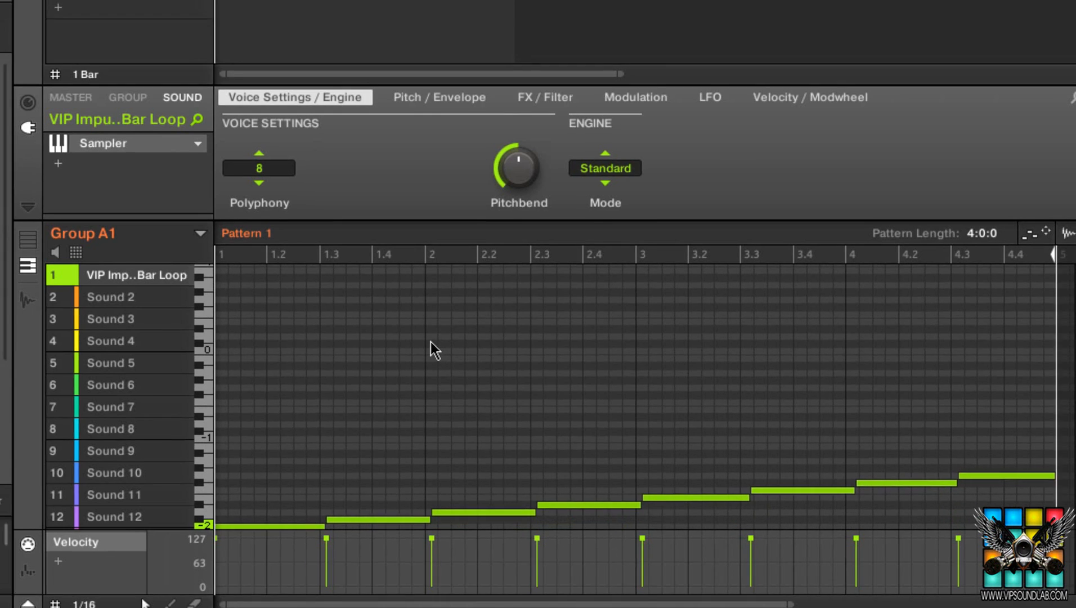
- Play back Pattern 1 briefly and stop it
key("space")
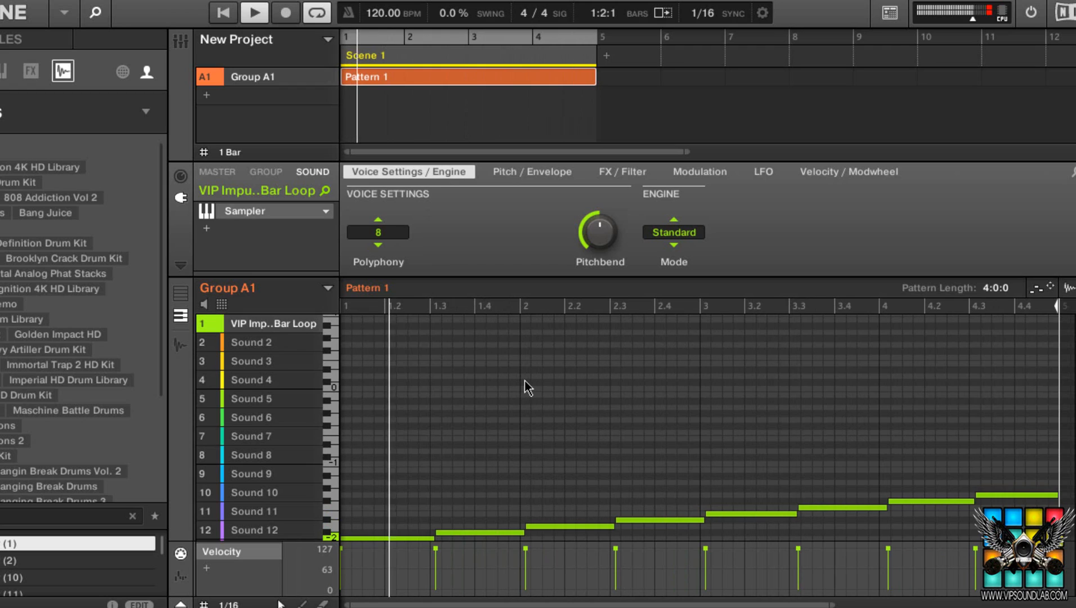
key("space")
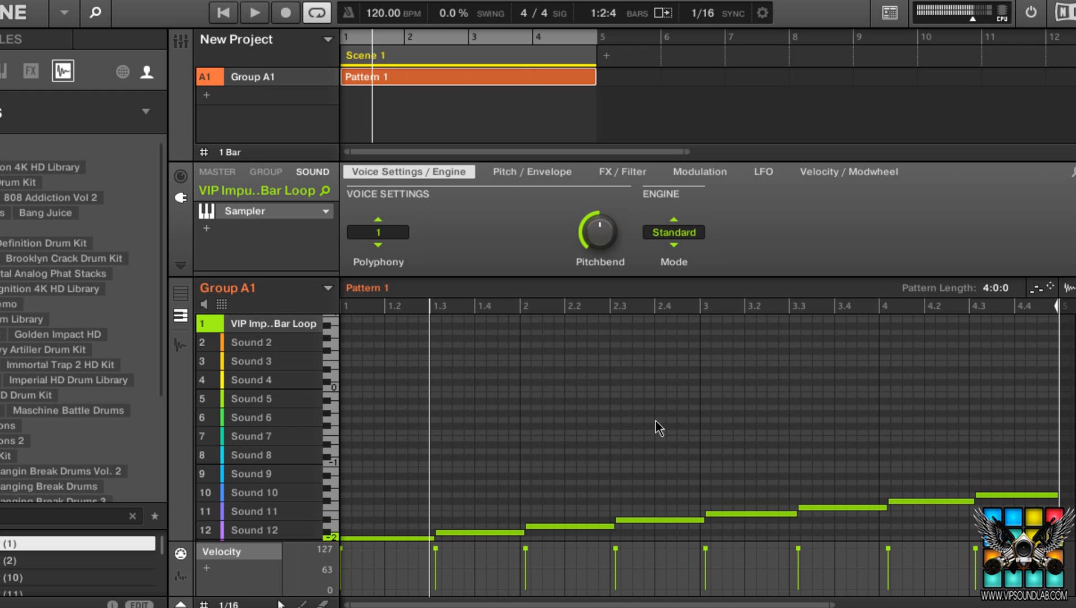
- Audition the slice between about 3 s and 4 s, inspect its start point up close, and compare it with Pattern 1's notes
key("F2")
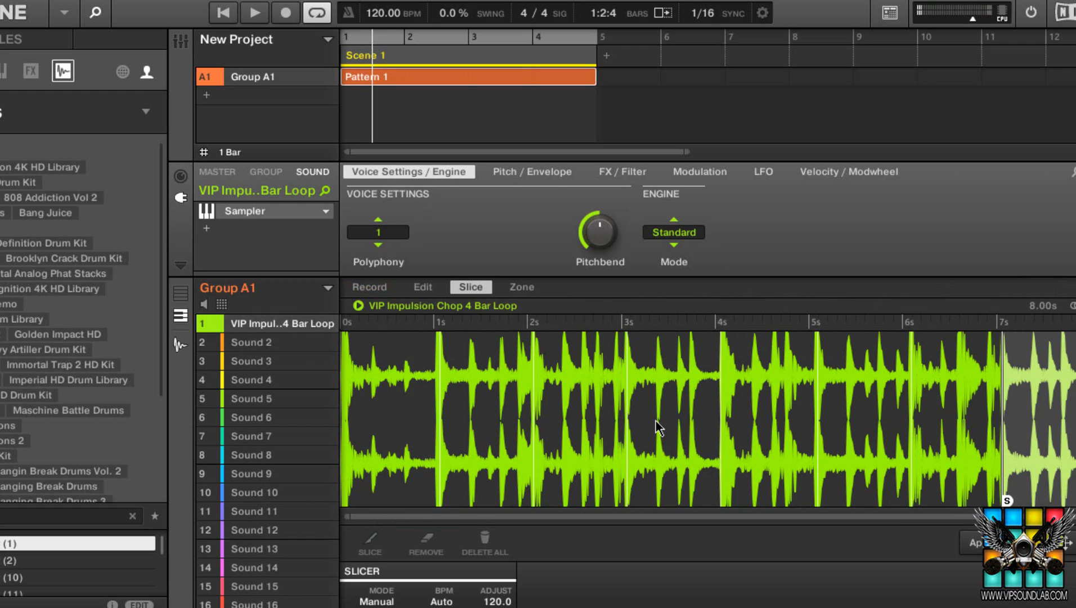
left_click(656, 422)
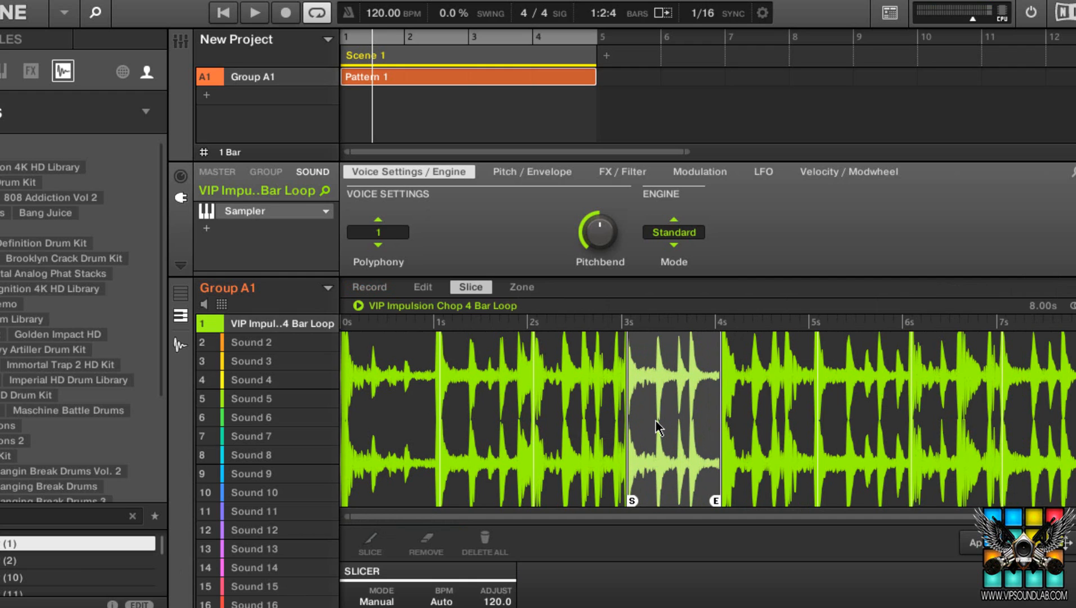
key("F2")
key("F2")
scroll(656, 421, "up", 10)
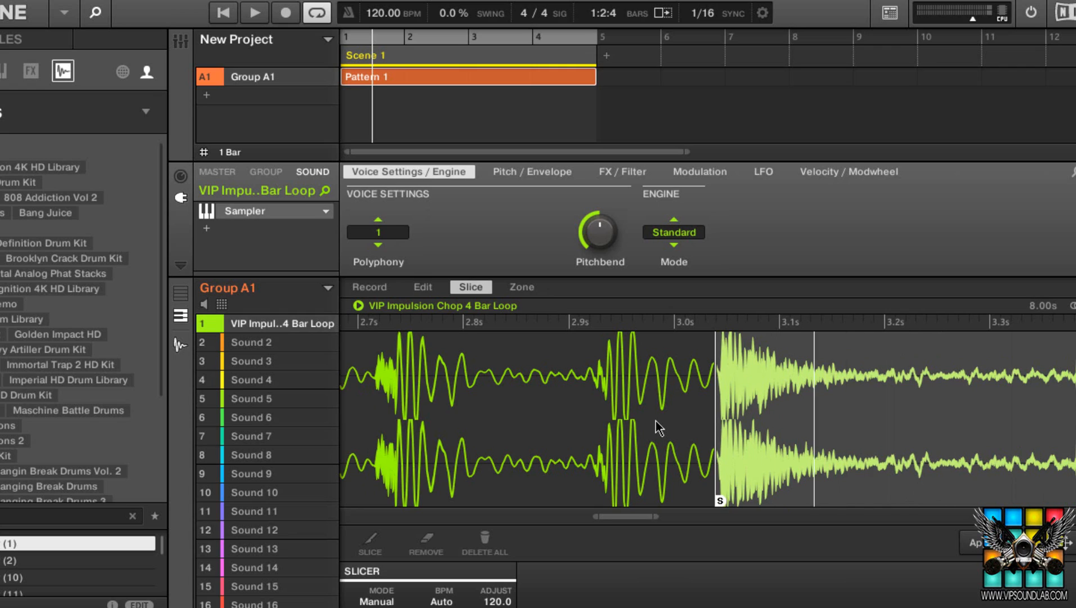
key("F2")
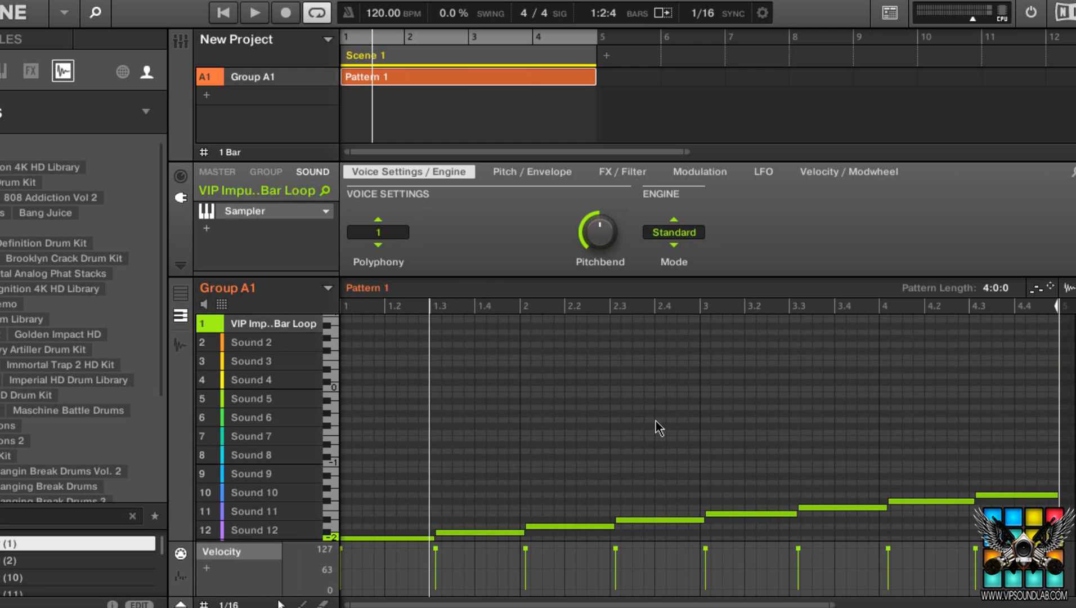
key("F9")
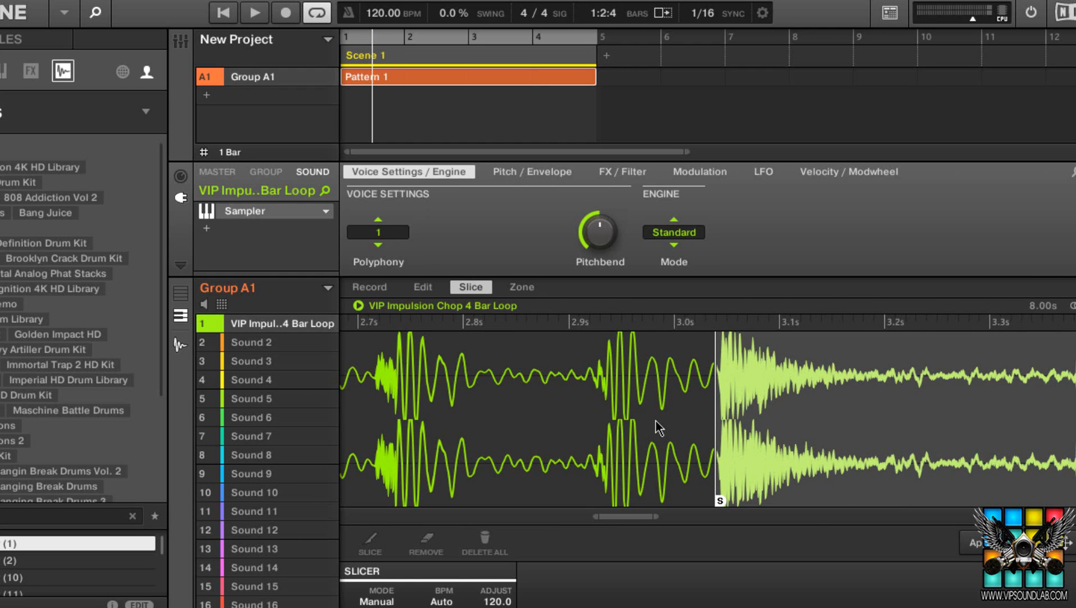
scroll(656, 419, "down", 10)
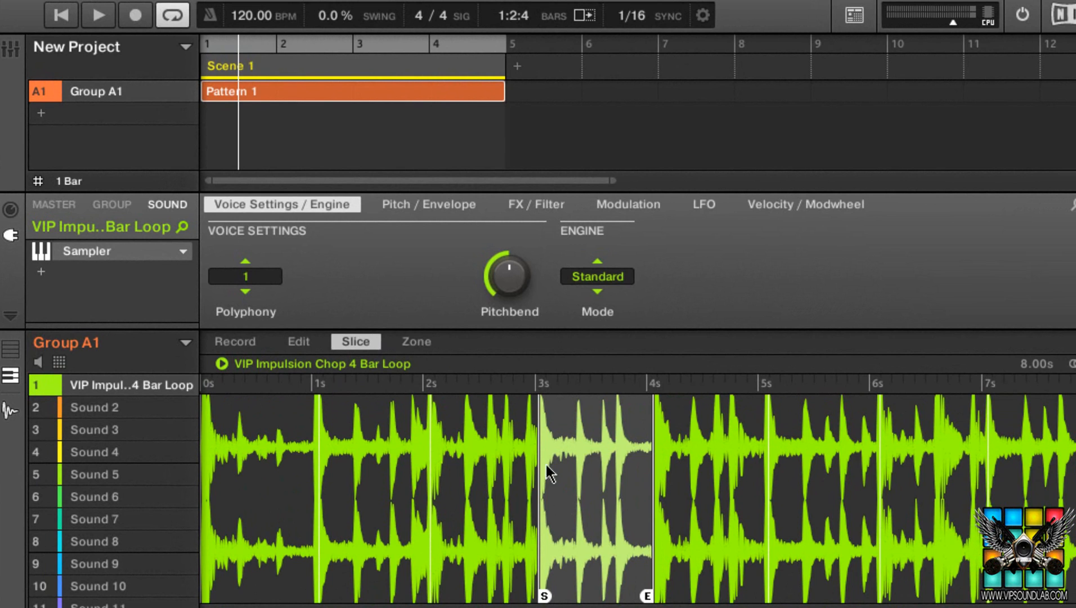
- Audition the loop's slices in varying order, through to the final slice and back across the earlier ones
left_click(478, 475)
left_click(346, 490)
left_click(286, 491)
left_click(478, 476)
left_click(726, 429)
left_click(822, 421)
left_click(931, 416)
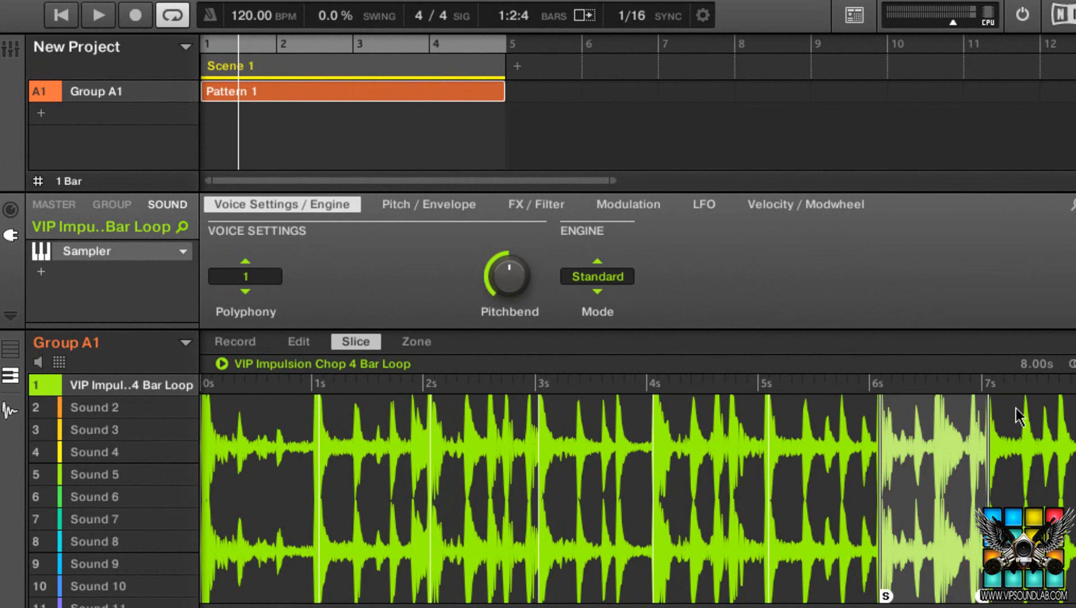
left_click(1021, 414)
left_click(824, 449)
left_click(711, 448)
left_click(593, 455)
left_click(484, 470)
left_click(309, 510)
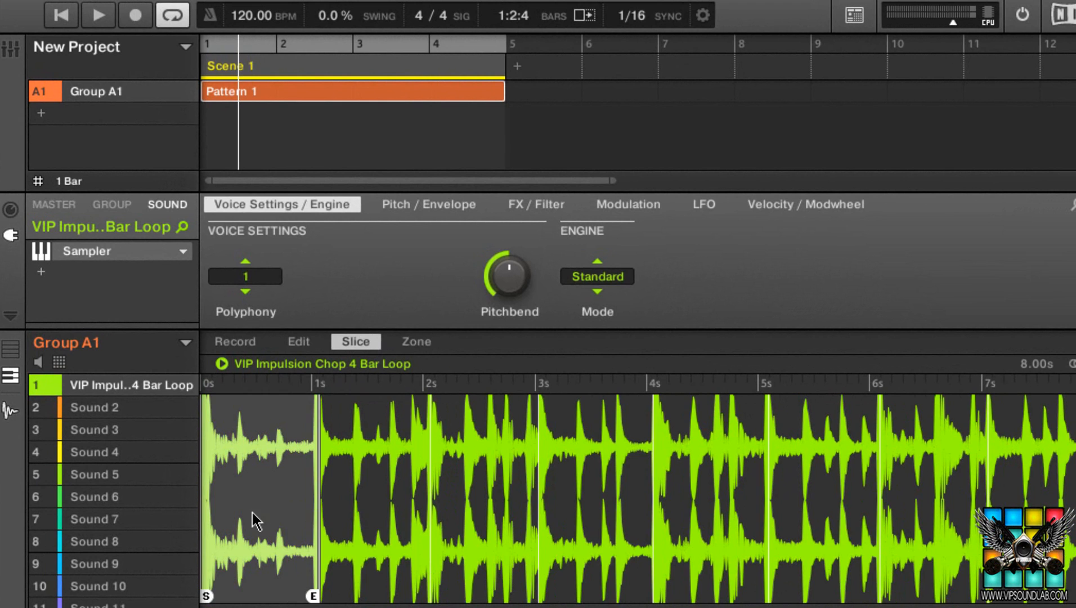
left_click(646, 475)
- Remove the slices after about 4 s and extend the slice starting at 3 s across the emptied part of the loop
left_click(806, 555)
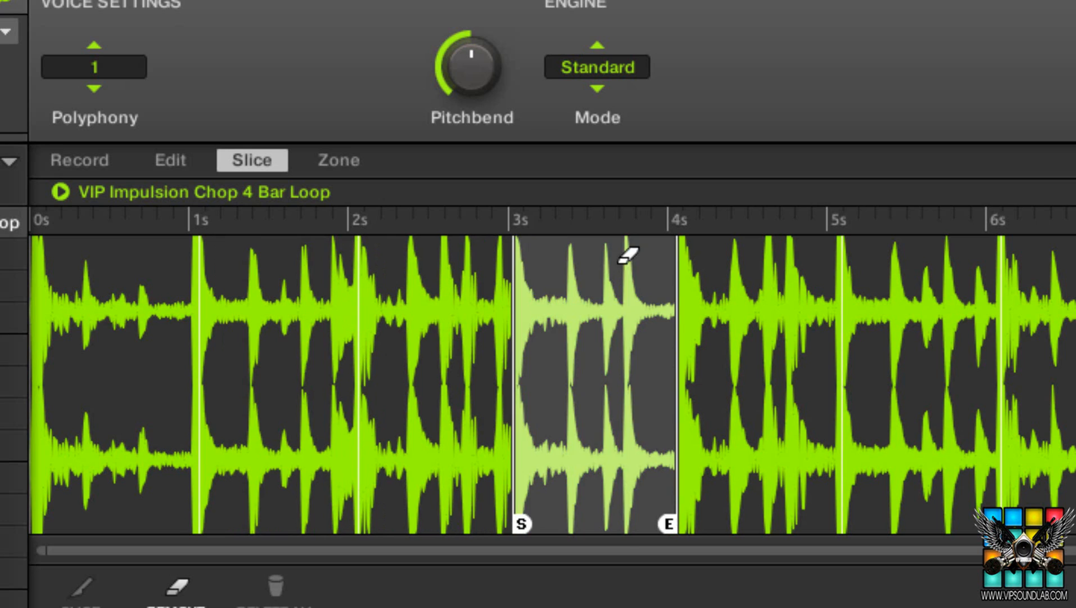
left_click(1010, 280)
left_click(1012, 276)
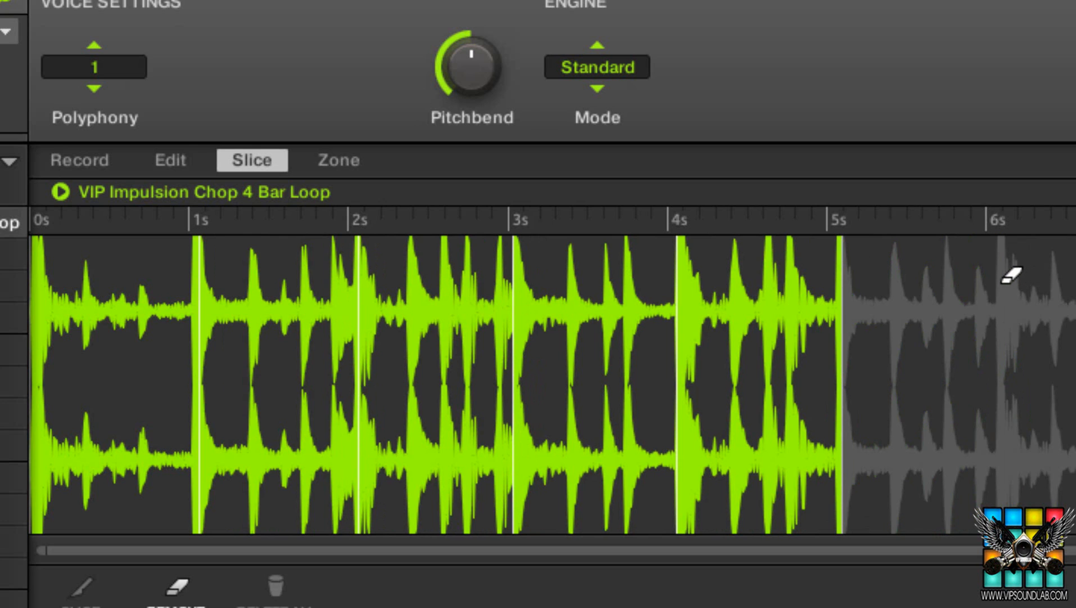
left_click(852, 261)
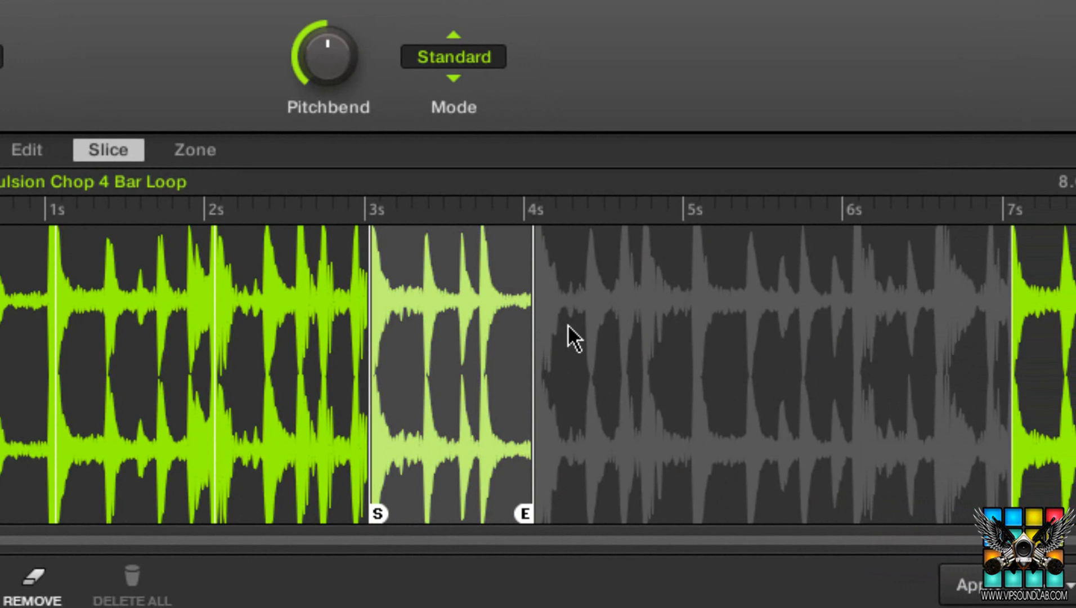
mouse_move(536, 303)
left_mouse_down()
mouse_move(431, 303)
mouse_move(920, 269)
mouse_move(1005, 273)
mouse_move(1071, 299)
mouse_move(286, 384)
mouse_move(968, 343)
mouse_move(743, 343)
left_mouse_up()
left_click(738, 342)
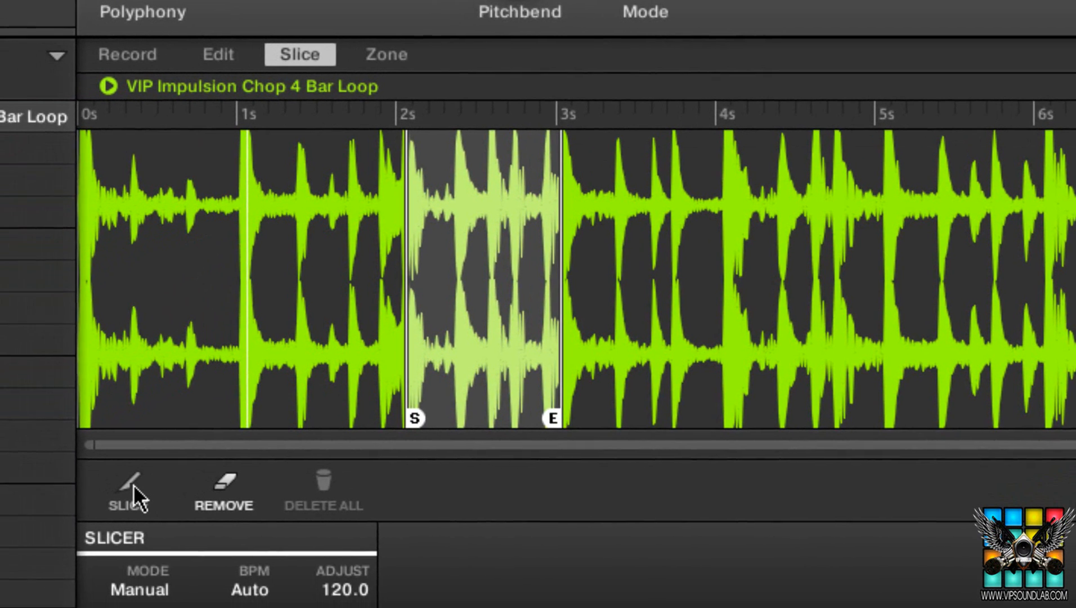
- Add manual slice points to the loop at about 0.7, 1.6, 2.6, 3.7, 4.7, 5.7 and 6.9 s
left_click(134, 484)
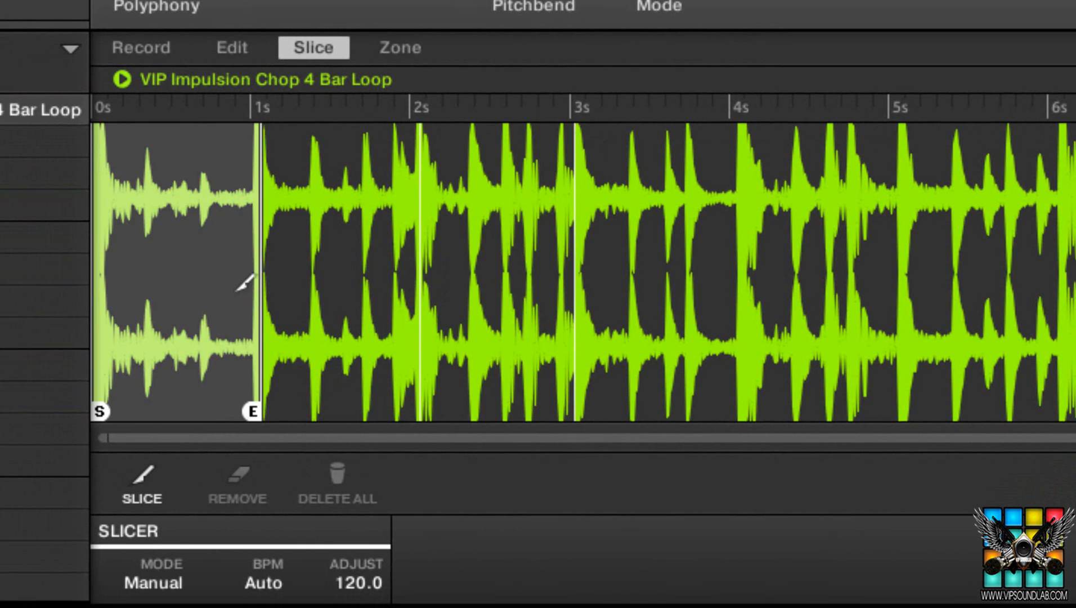
left_click(185, 249)
left_click(346, 219)
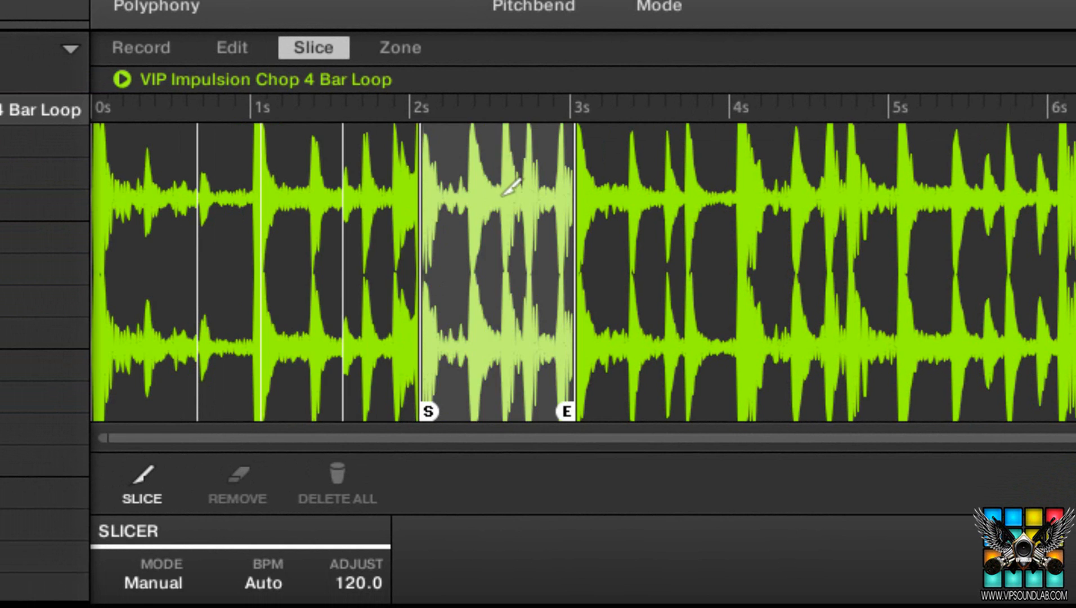
left_click(501, 191)
left_click(682, 167)
left_click(849, 159)
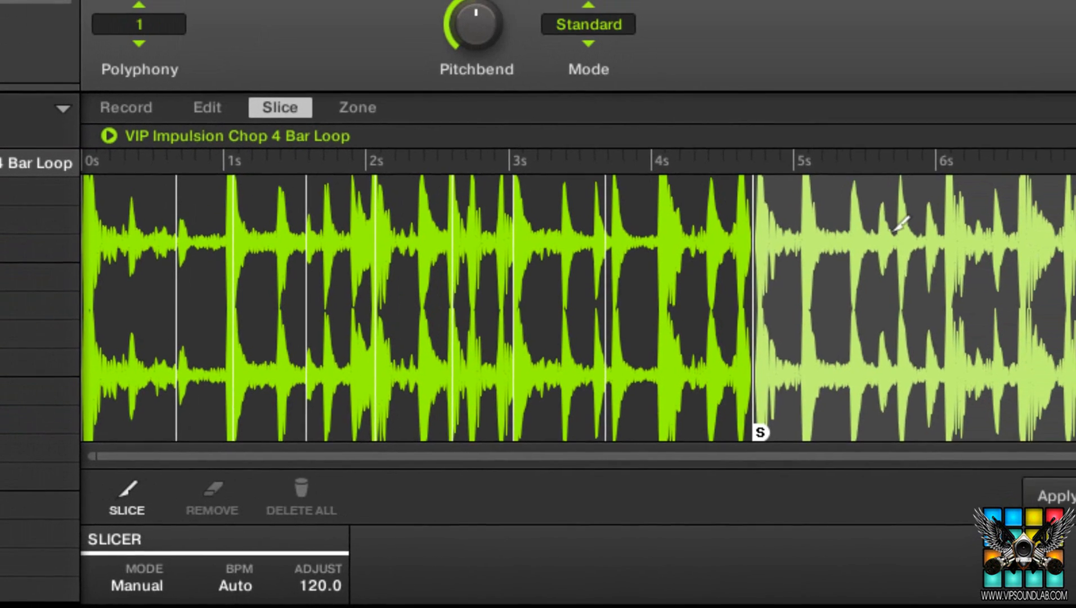
left_click(1000, 163)
left_click(930, 271)
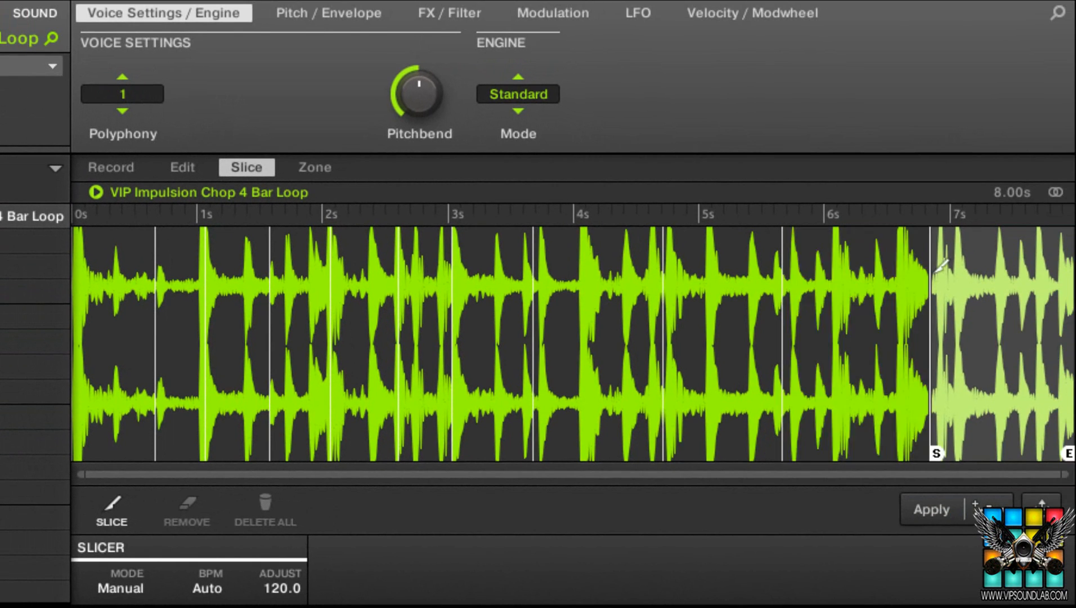
- Audition several of the new slices in the first half and middle of the loop
left_click(607, 421)
left_click(526, 433)
left_click(429, 452)
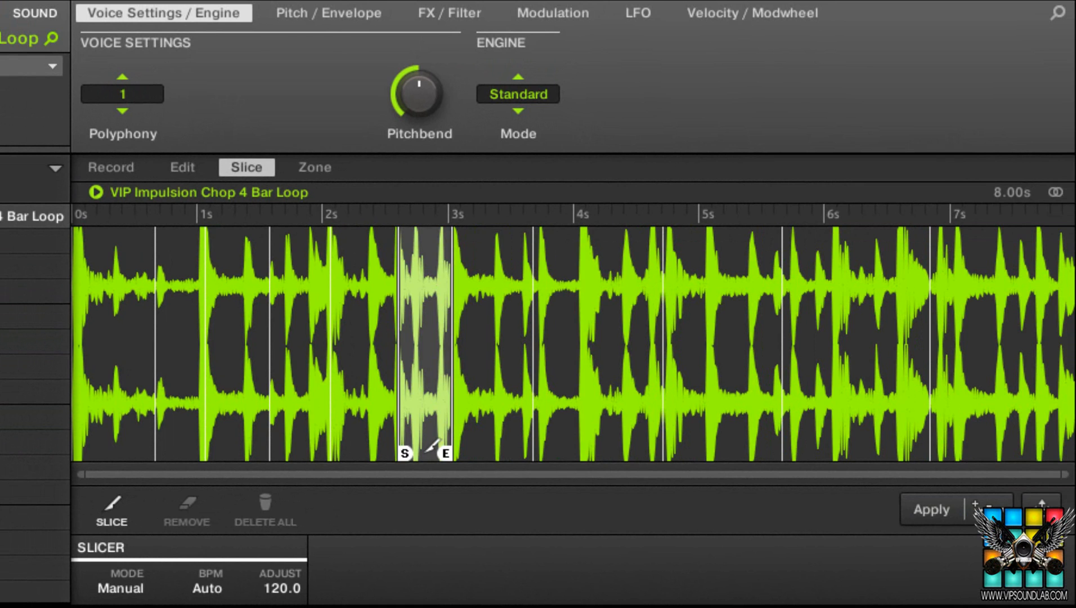
left_click(376, 453)
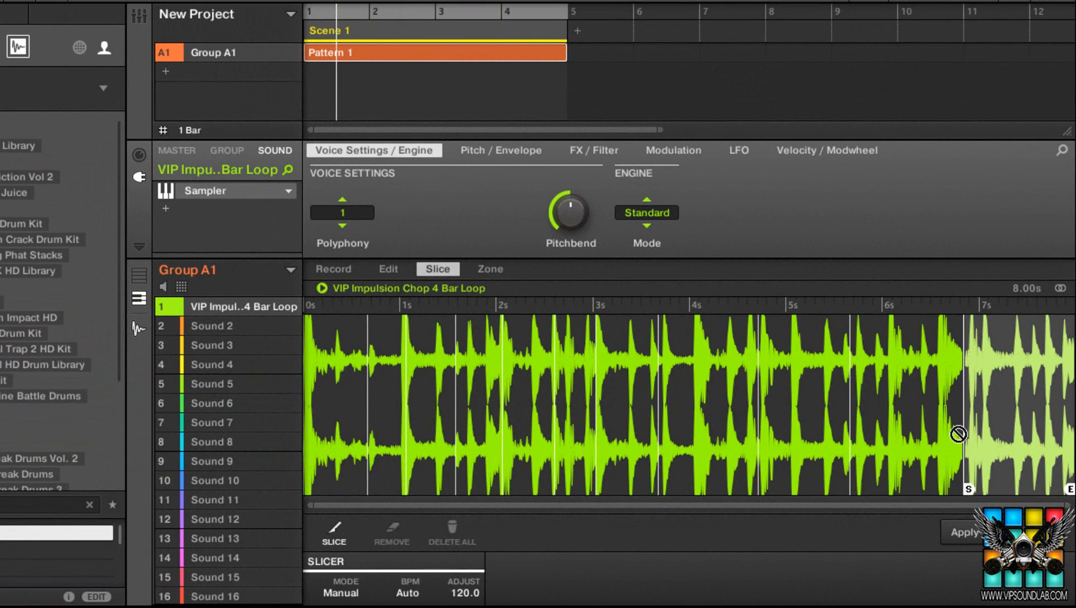
- Apply the slices to a new group below Group A1 as separate sounds with pattern notes, and show its sound-level settings
left_click_drag(958, 433, 208, 77)
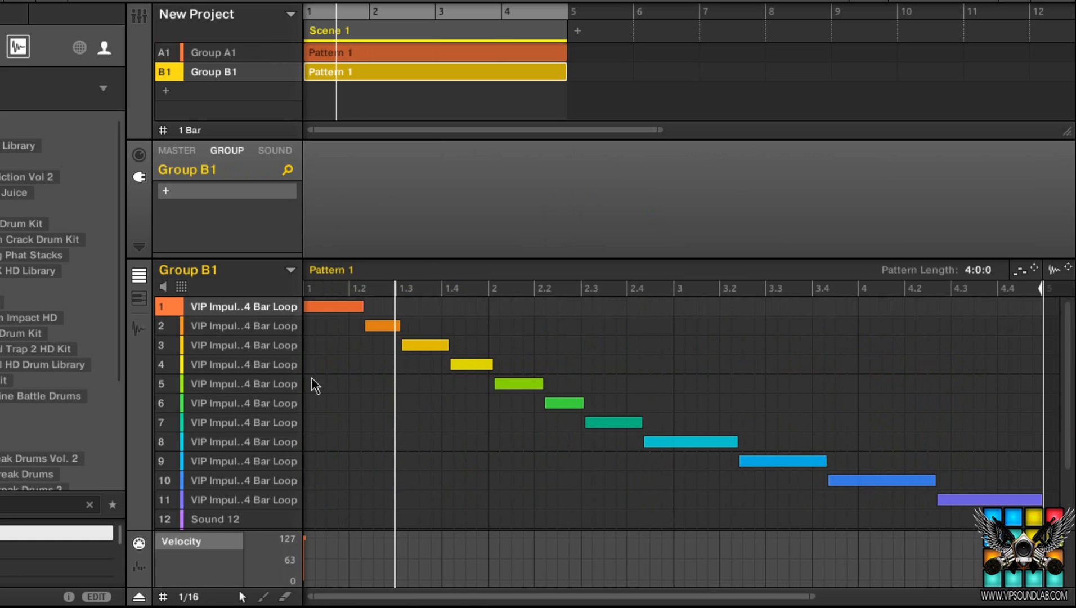
left_click(275, 150)
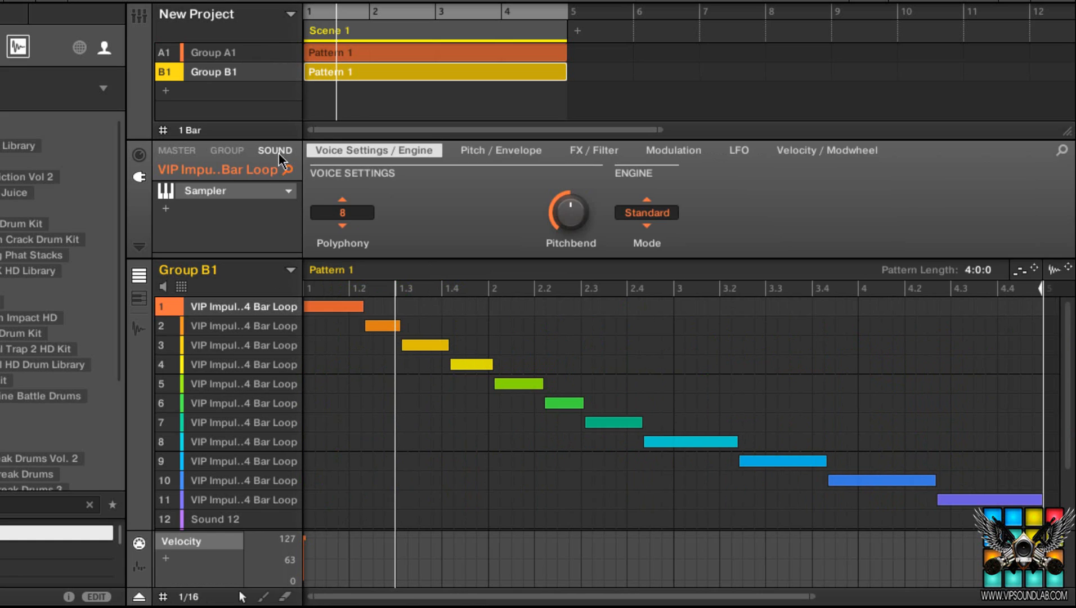
- Audition sounds 2 through 11 of Group B1 one after another
left_click(246, 326)
left_click(247, 346)
left_click(242, 366)
left_click(242, 385)
left_click(239, 404)
left_click(237, 423)
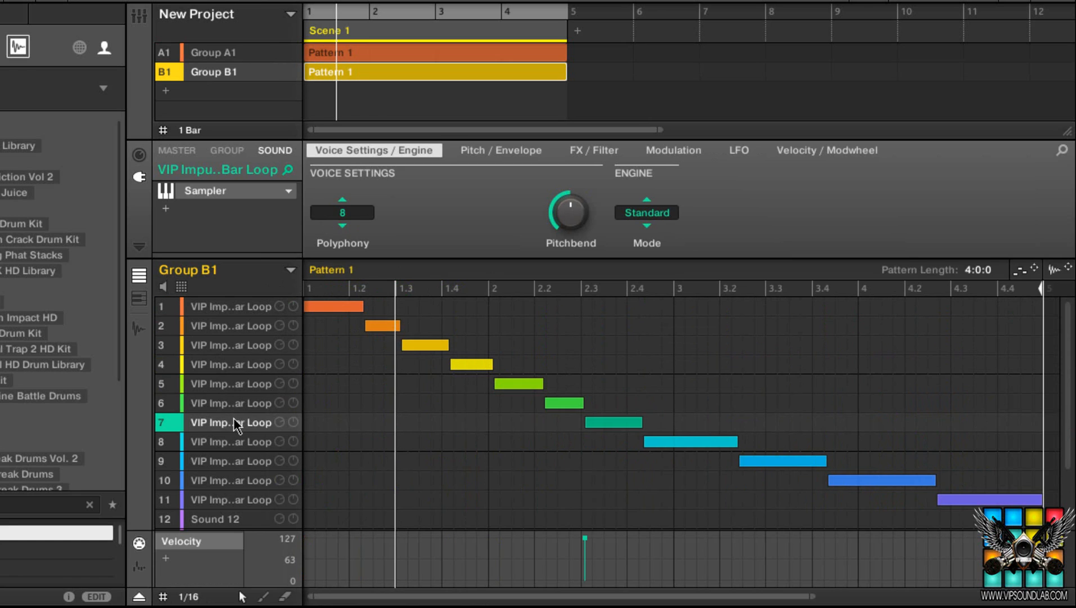
left_click(235, 443)
left_click(234, 467)
left_click(235, 482)
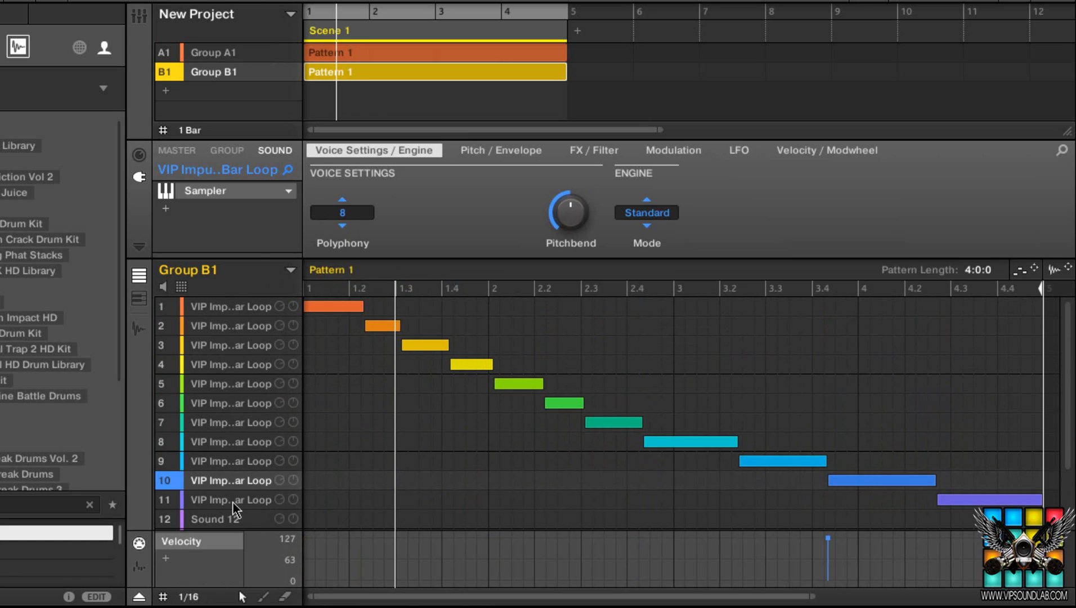
left_click(232, 501)
- Audition Group B1's sounds in reverse order, from sound 10 back to sound 4
left_click(247, 481)
left_click(250, 461)
left_click(256, 440)
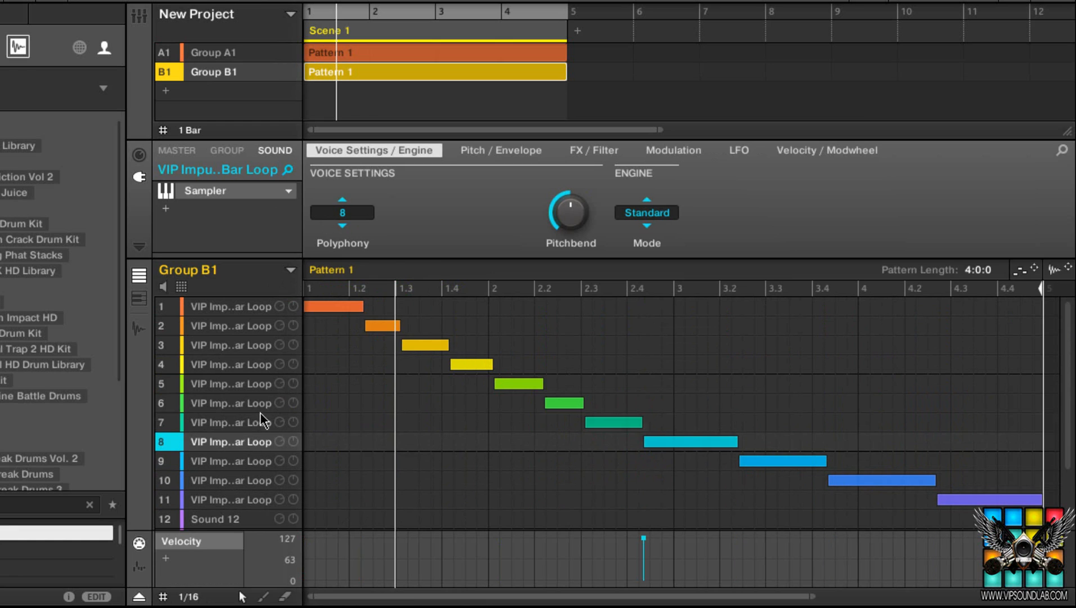
left_click(259, 421)
left_click(255, 386)
left_click(255, 366)
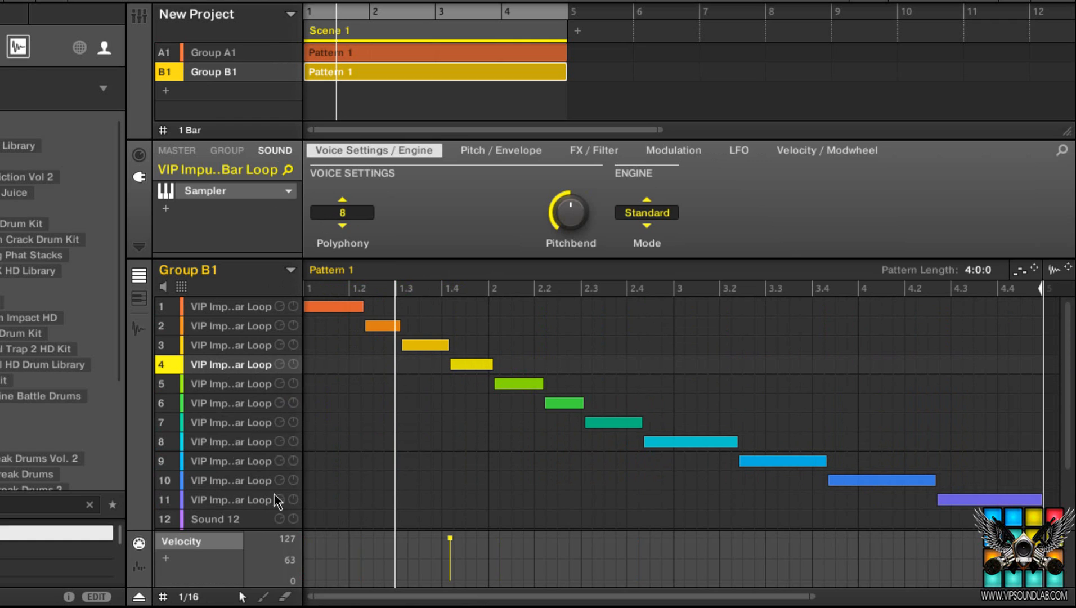
- Compare the sliced loop in Group A1 with Group B1, and audition Group B1's sounds 1 through 6
left_click(239, 58)
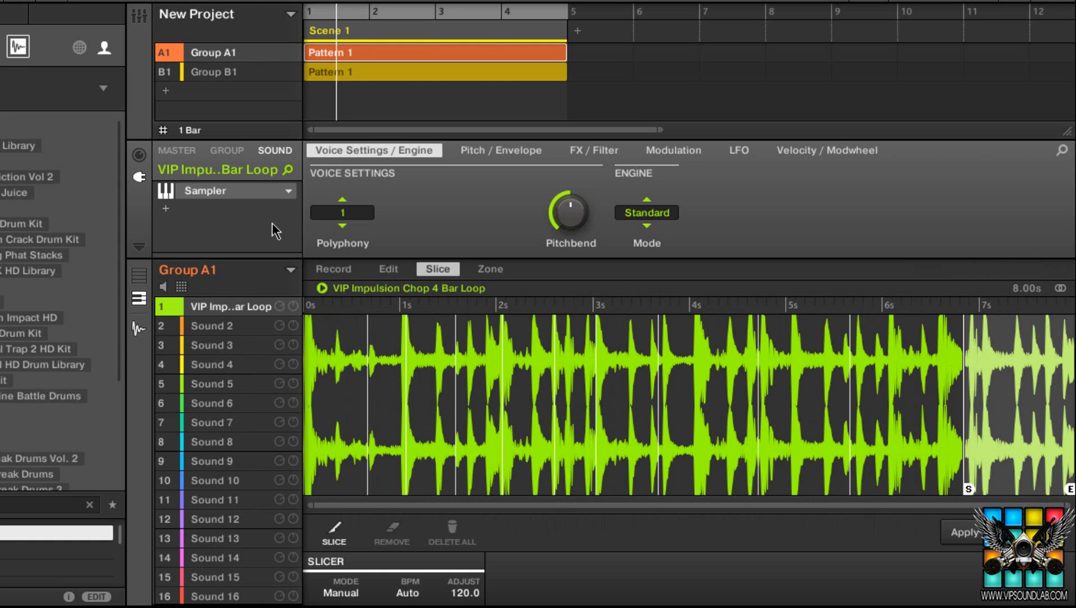
left_click(245, 72)
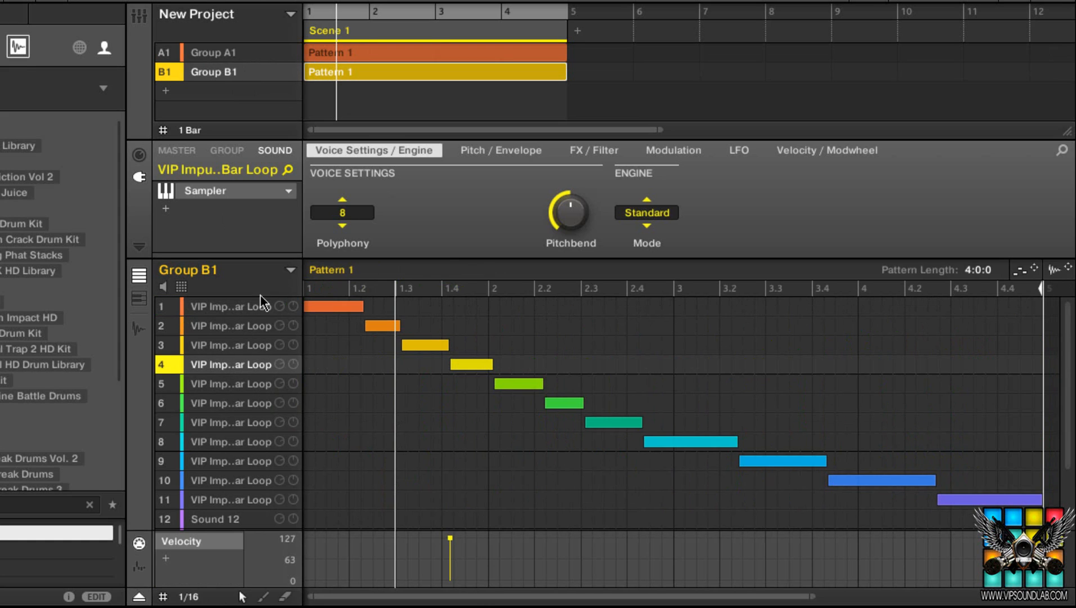
left_click(249, 307)
left_click(249, 325)
left_click(247, 345)
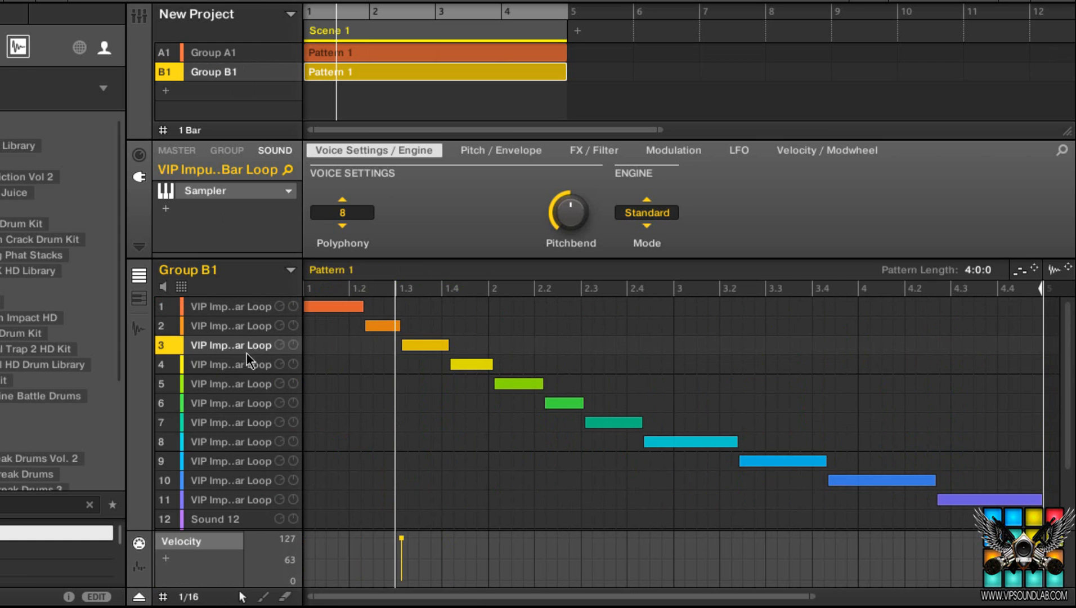
left_click(245, 367)
left_click(245, 384)
left_click(244, 403)
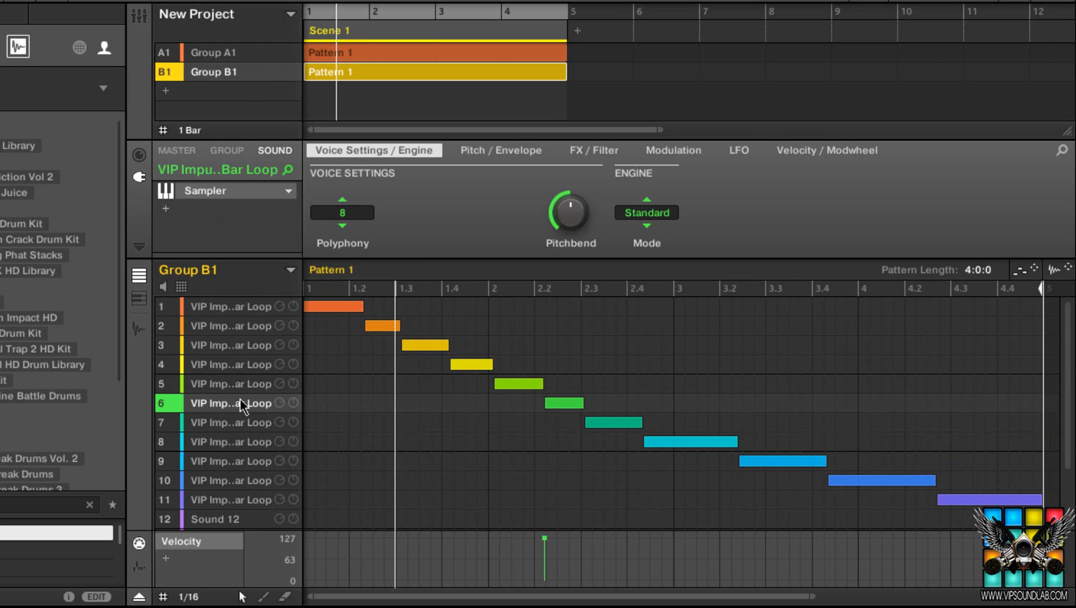
- Switch between Group A1 and Group B1 to compare the single sliced sound with the separate slice sounds
left_click(228, 56)
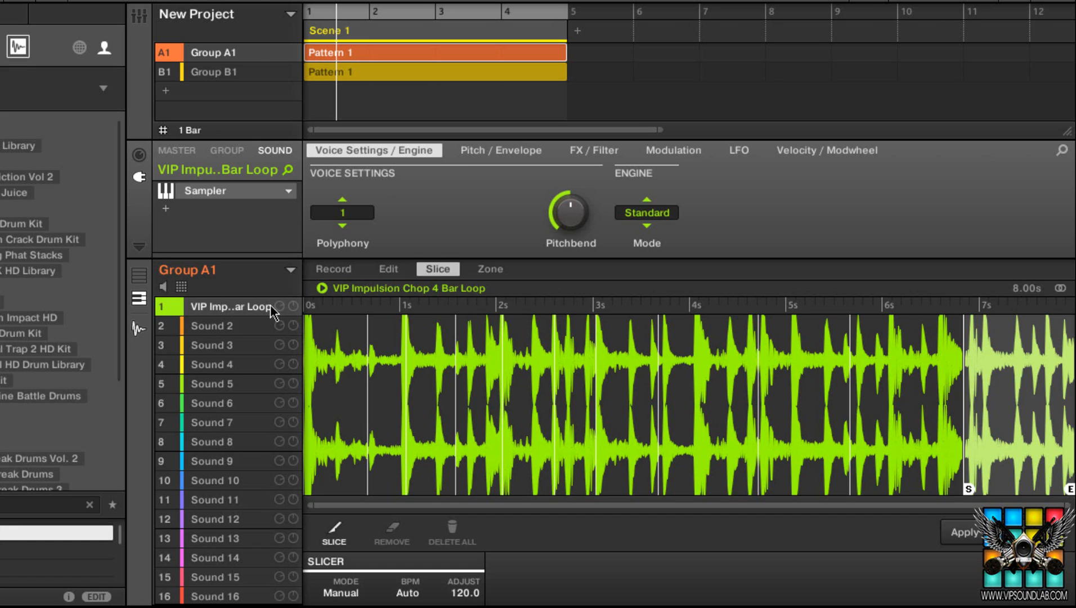
left_click(213, 74)
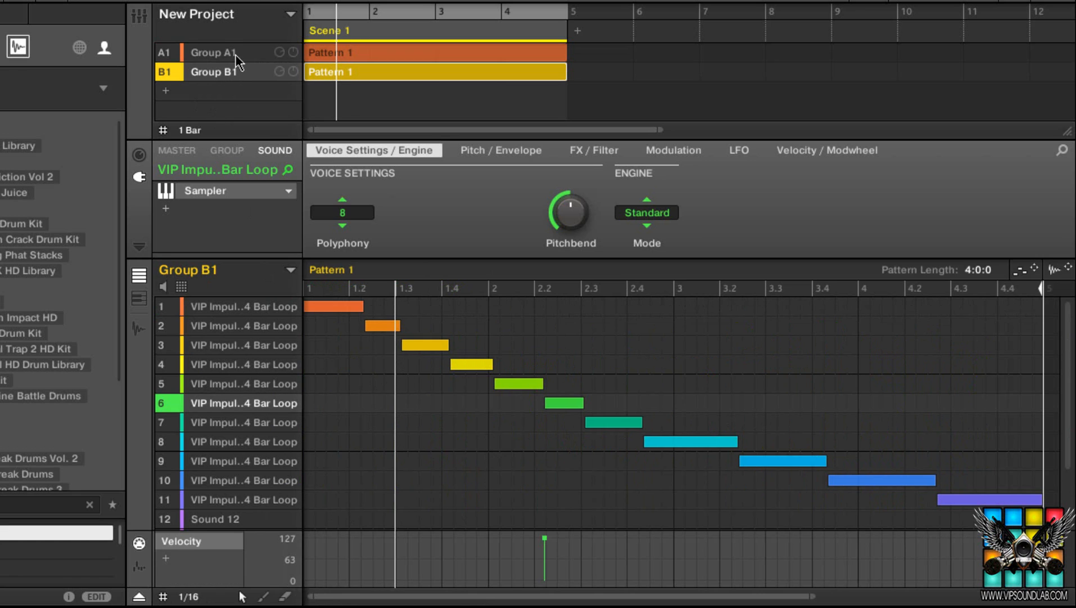
left_click(214, 54)
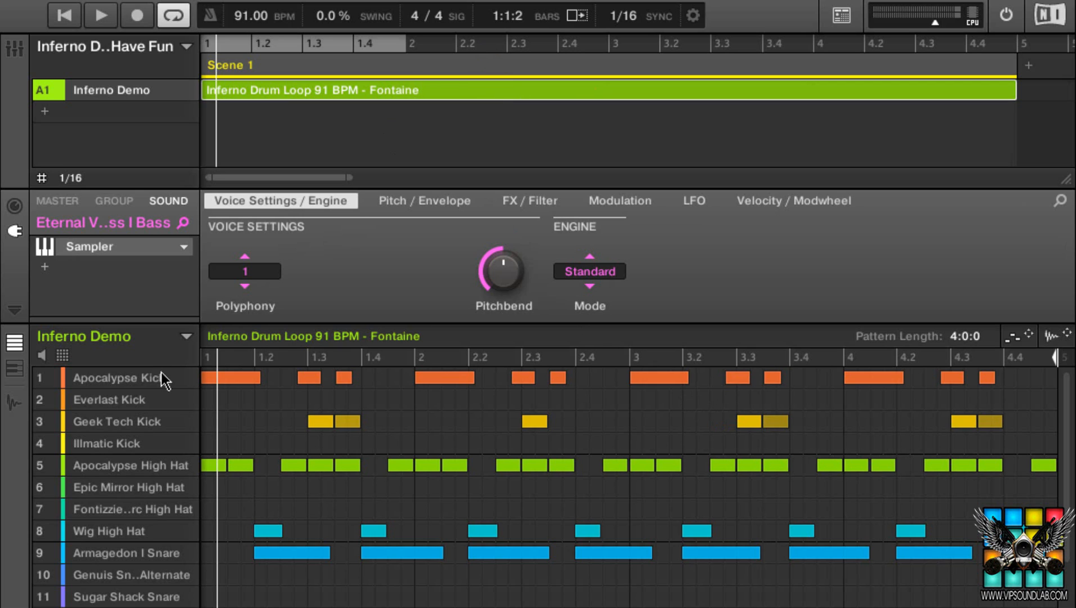
- Remove Pattern 2 from the Inferno Demo group's patterns and bring up its pattern list again
left_click(186, 338)
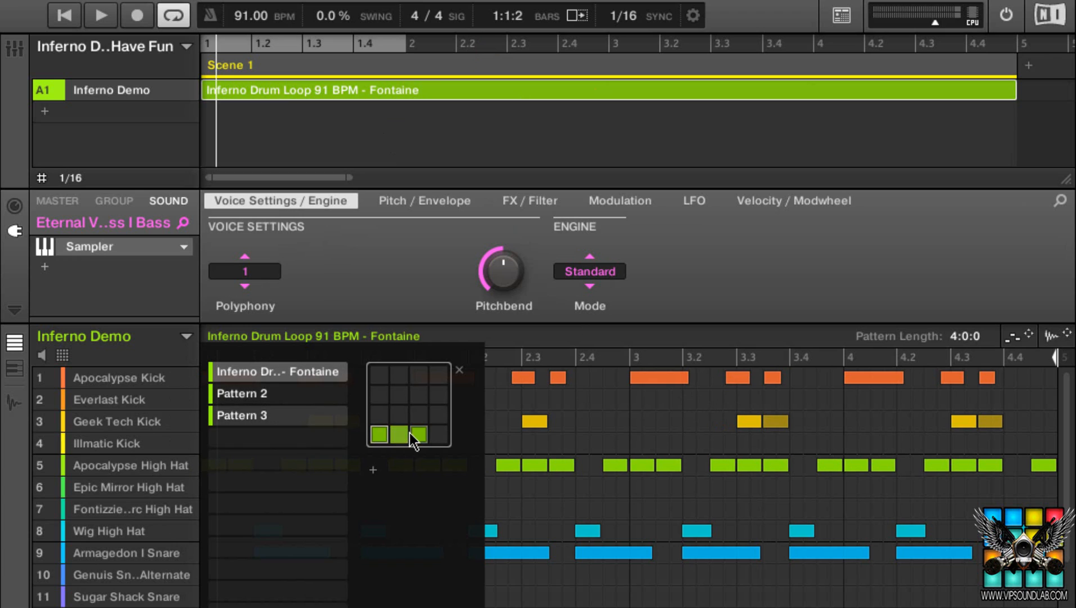
left_click_drag(413, 434, 382, 435)
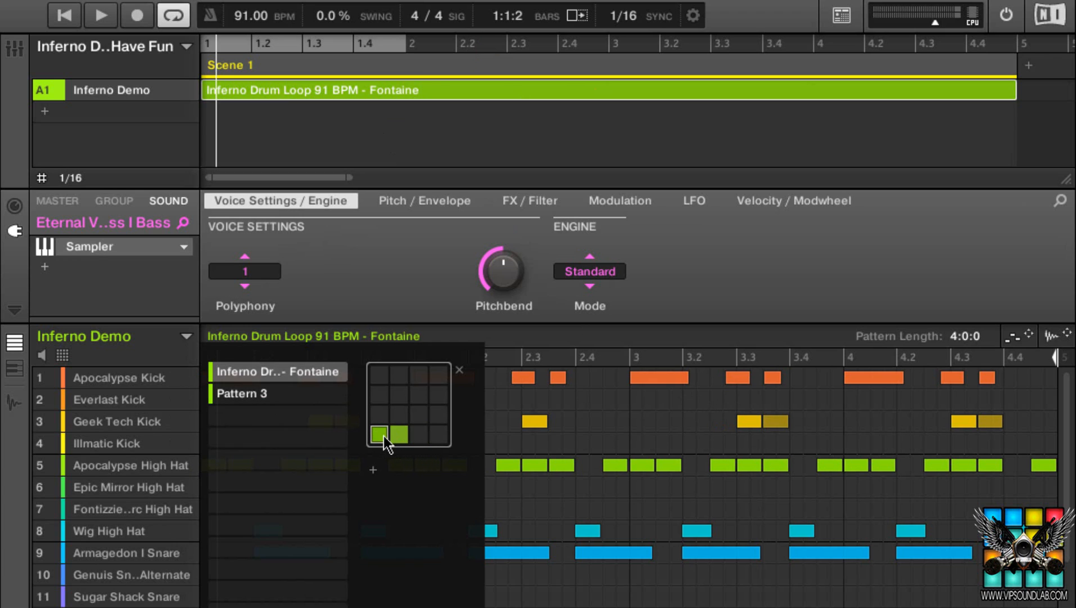
left_click(355, 262)
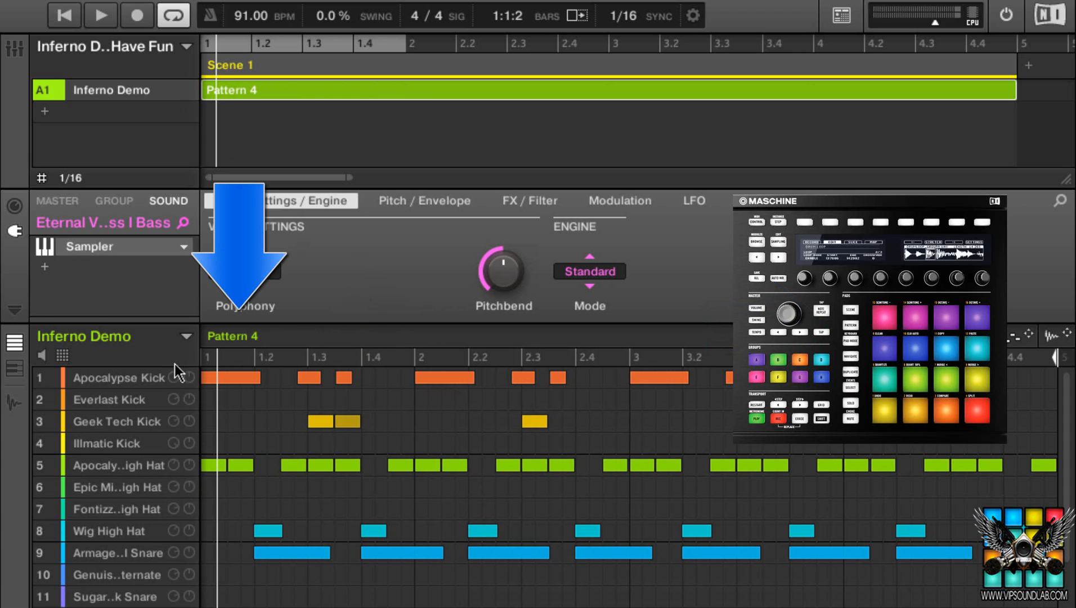
left_click(186, 336)
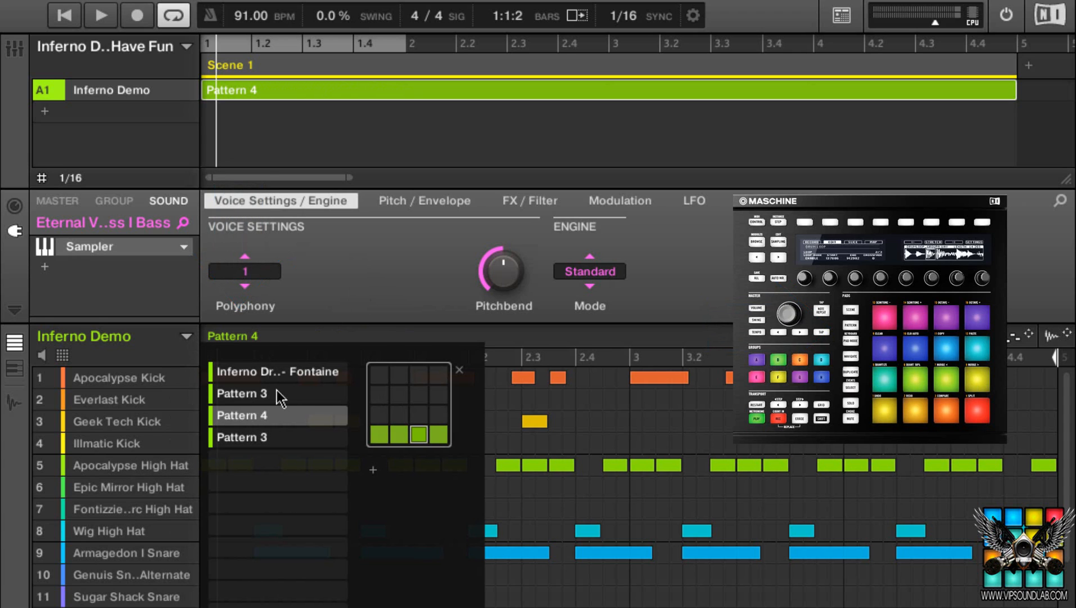
- Close the pattern list and rename Scene 1 to verse
left_click(351, 278)
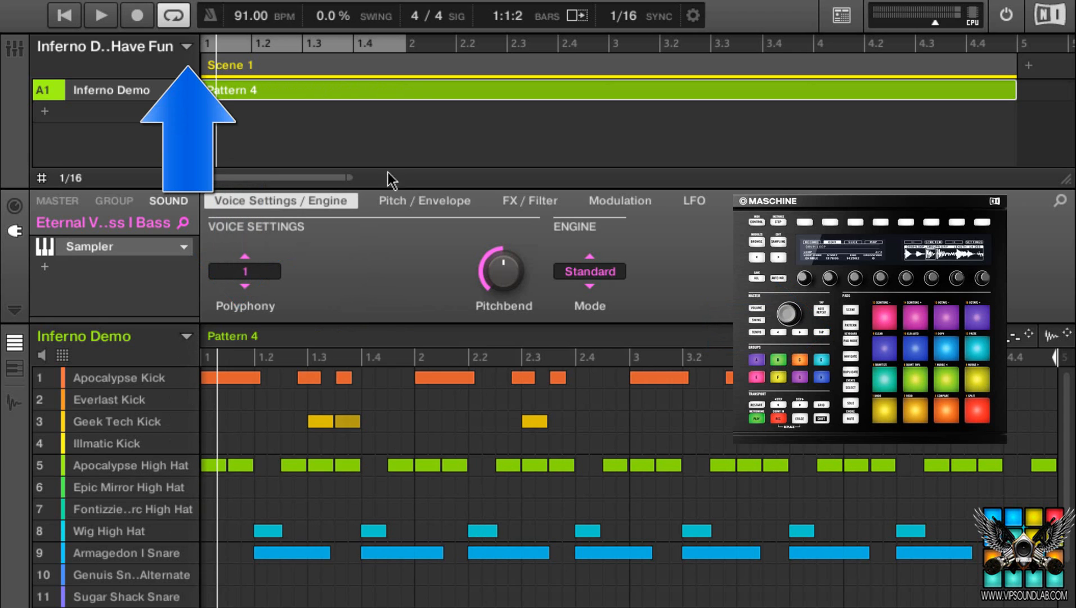
double_click(263, 66)
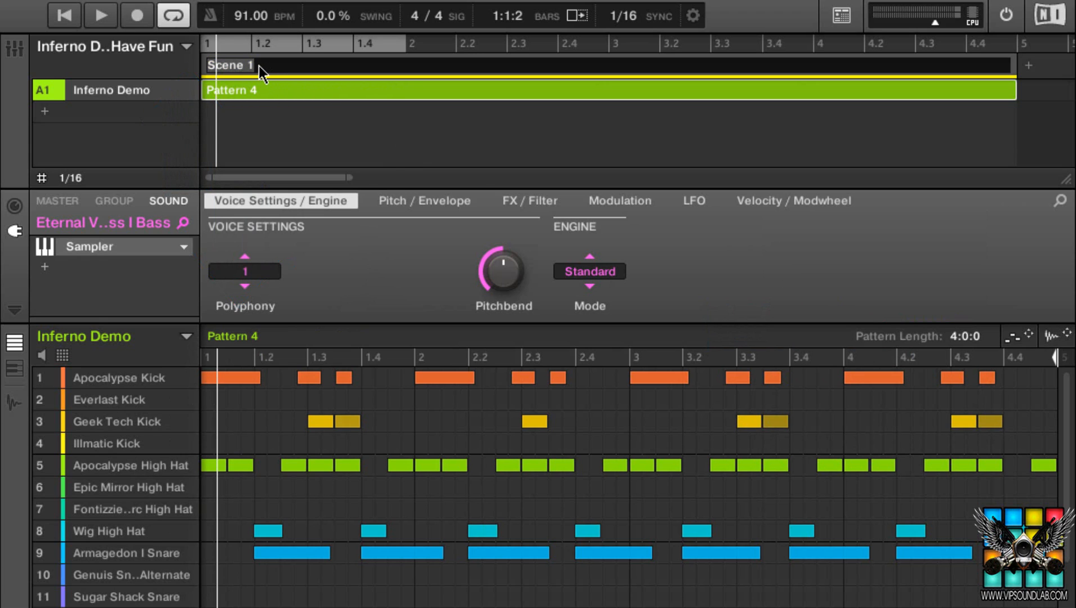
type("verse")
key("Return")
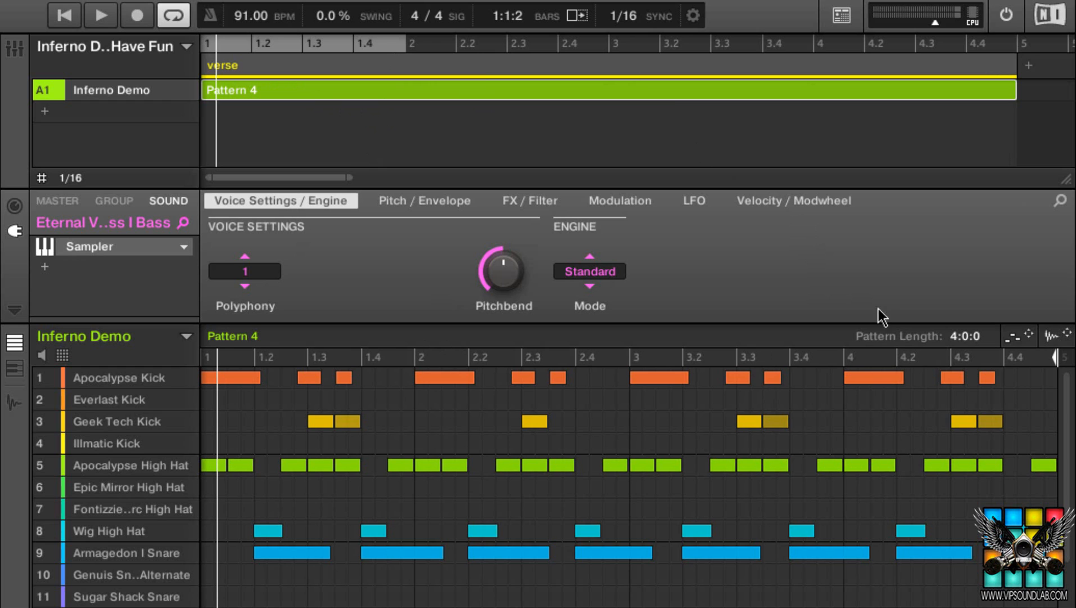
- Shorten Pattern 4 to a length of 0:3:3, and restore its length to 4:0:0
mouse_move(1054, 358)
left_mouse_down()
mouse_move(637, 432)
mouse_move(394, 447)
left_mouse_up()
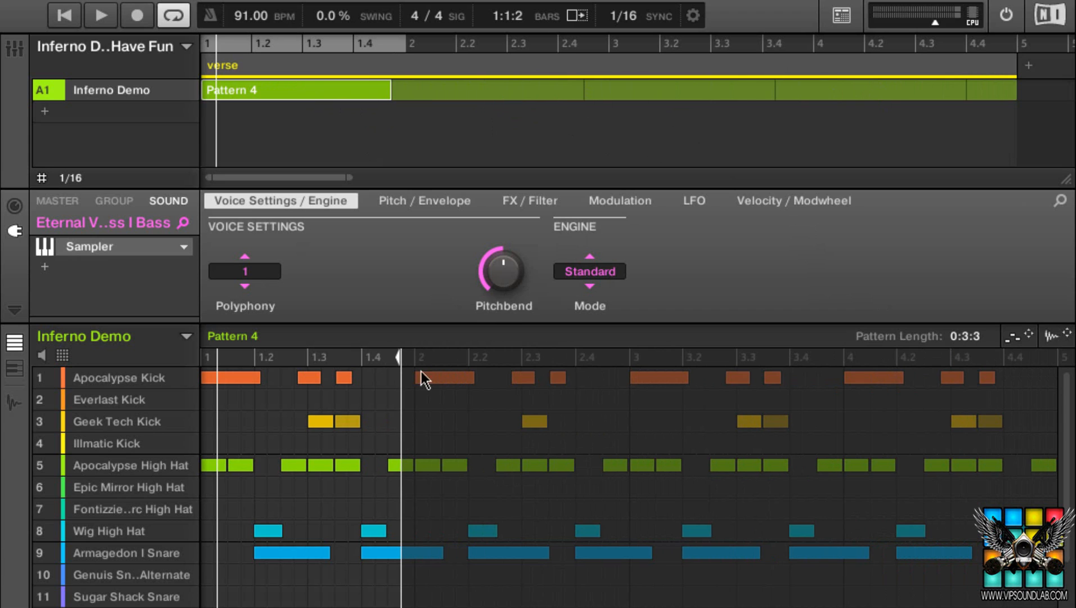
mouse_move(399, 360)
left_mouse_down()
mouse_move(924, 401)
mouse_move(1040, 385)
mouse_move(960, 396)
mouse_move(1052, 399)
mouse_move(874, 395)
left_mouse_up()
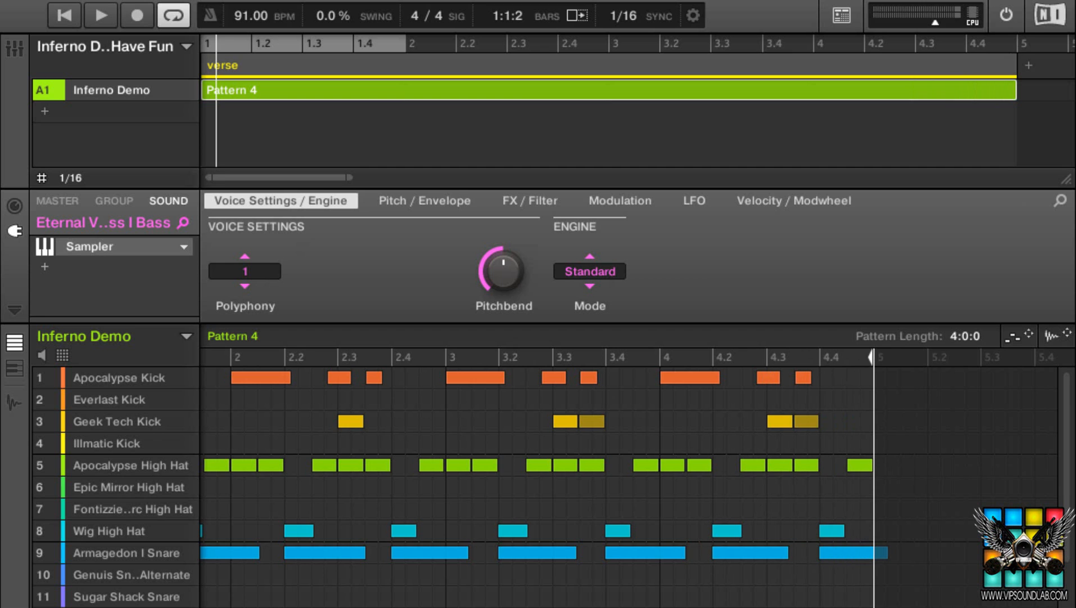
left_click_drag(458, 606, 382, 606)
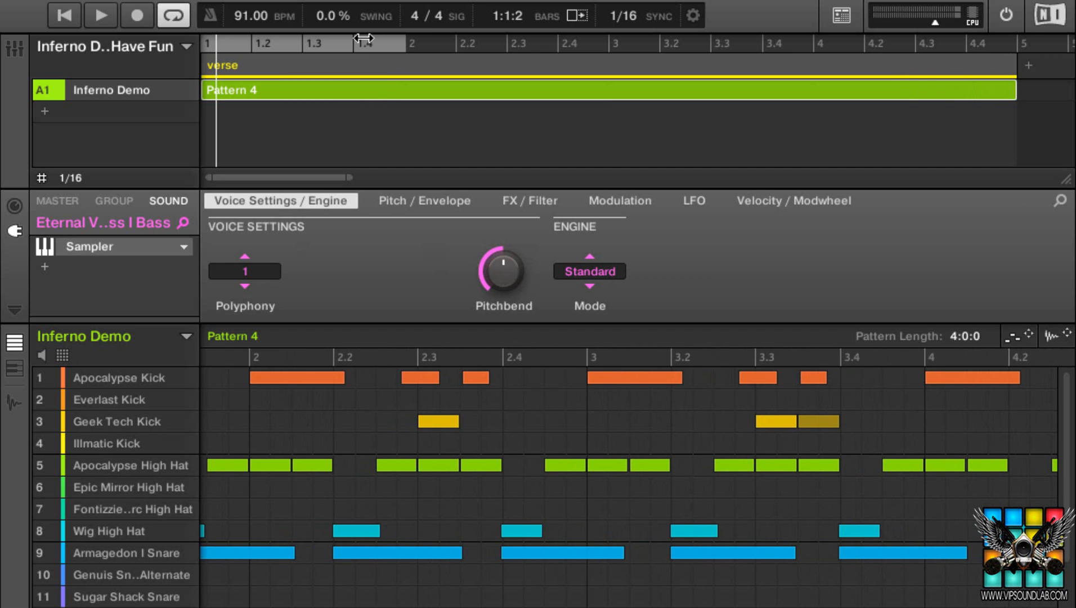
- Shorten the arranger's loop range, and extend its end back to bar 2
mouse_move(363, 39)
left_mouse_down()
mouse_move(264, 51)
mouse_move(382, 48)
mouse_move(365, 42)
left_mouse_up()
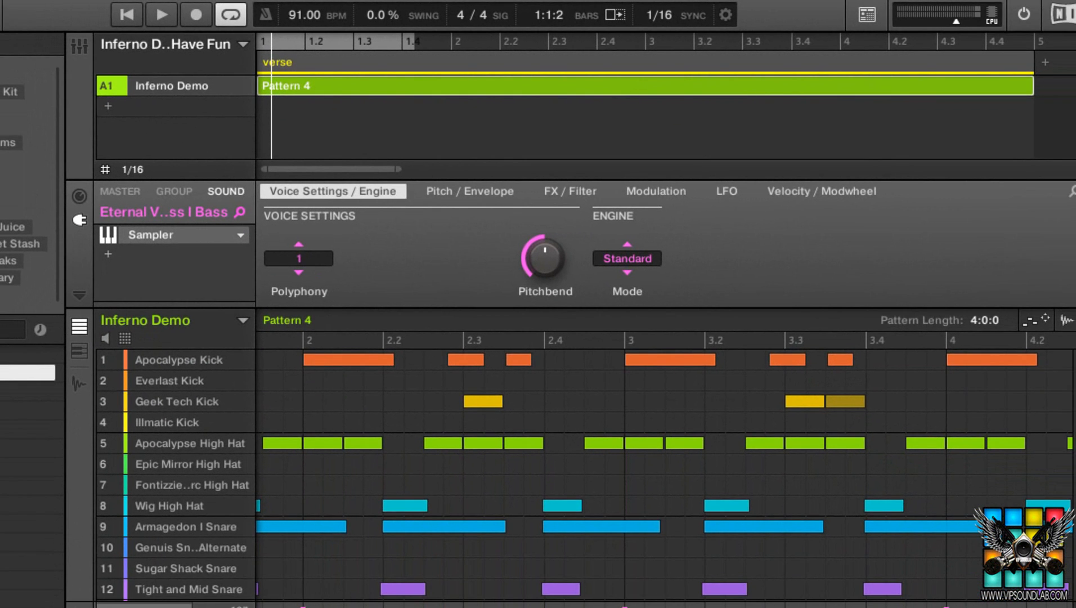
scroll(664, 470, "left", 5)
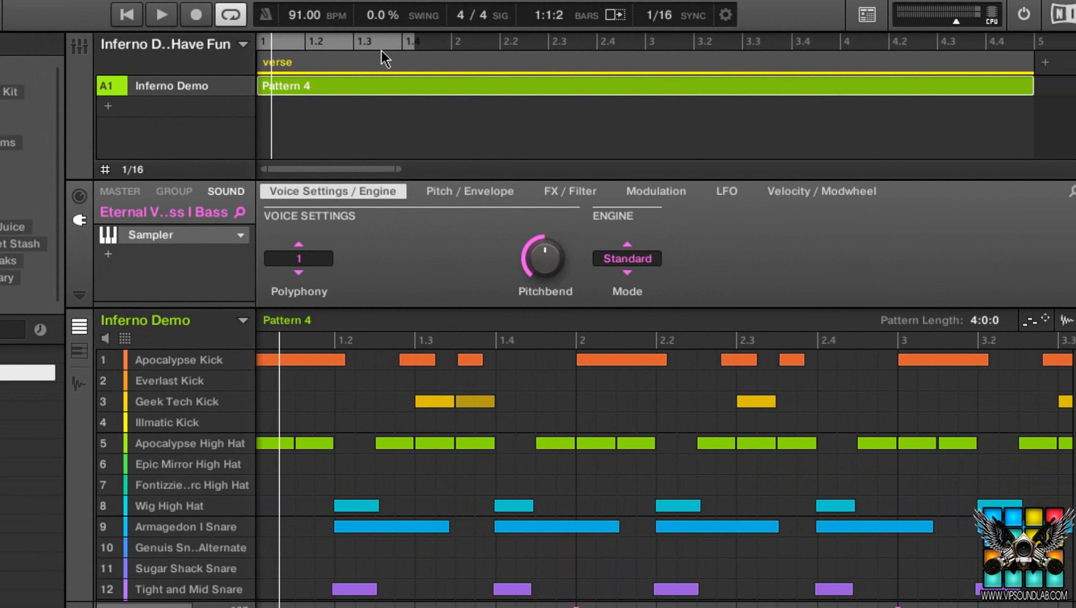
left_click_drag(416, 35, 452, 48)
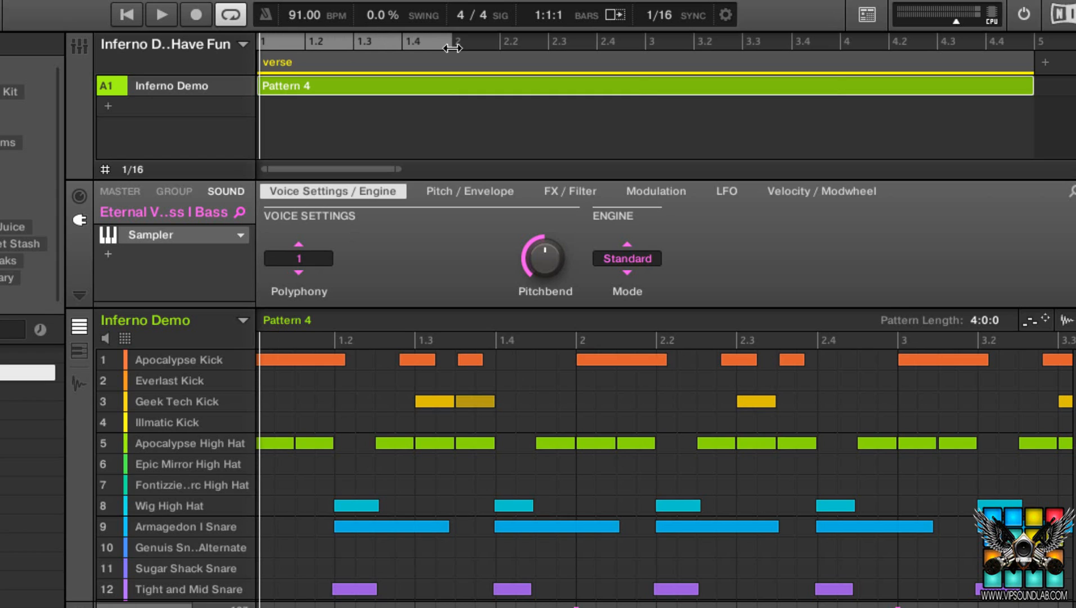
- Toggle looping off and back on, and play the looped first bar
left_click(226, 19)
left_click(227, 18)
left_click(226, 19)
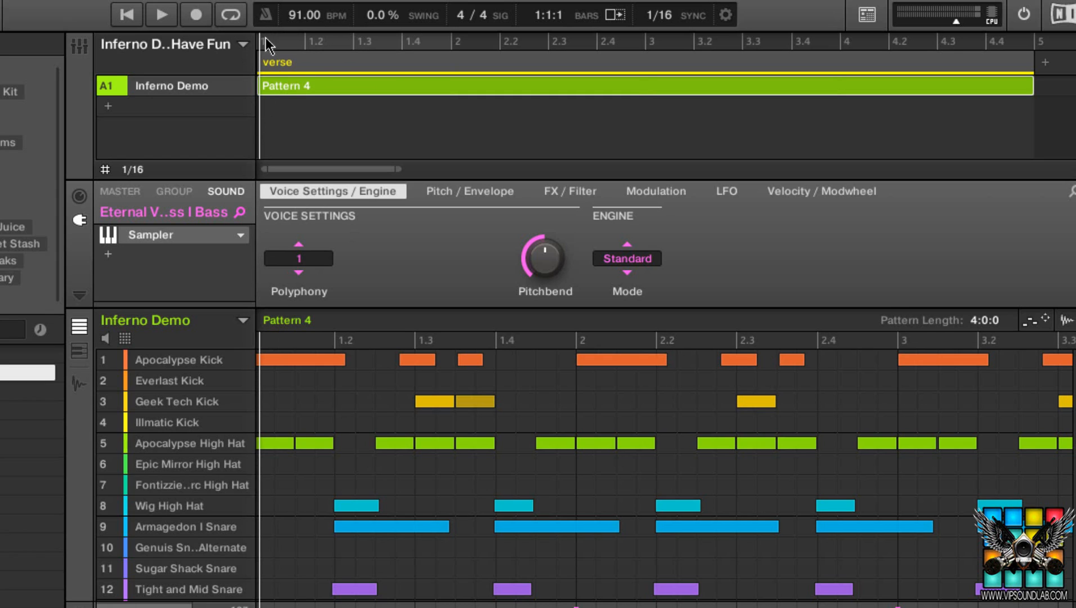
left_click(230, 12)
left_click(227, 13)
left_click(229, 13)
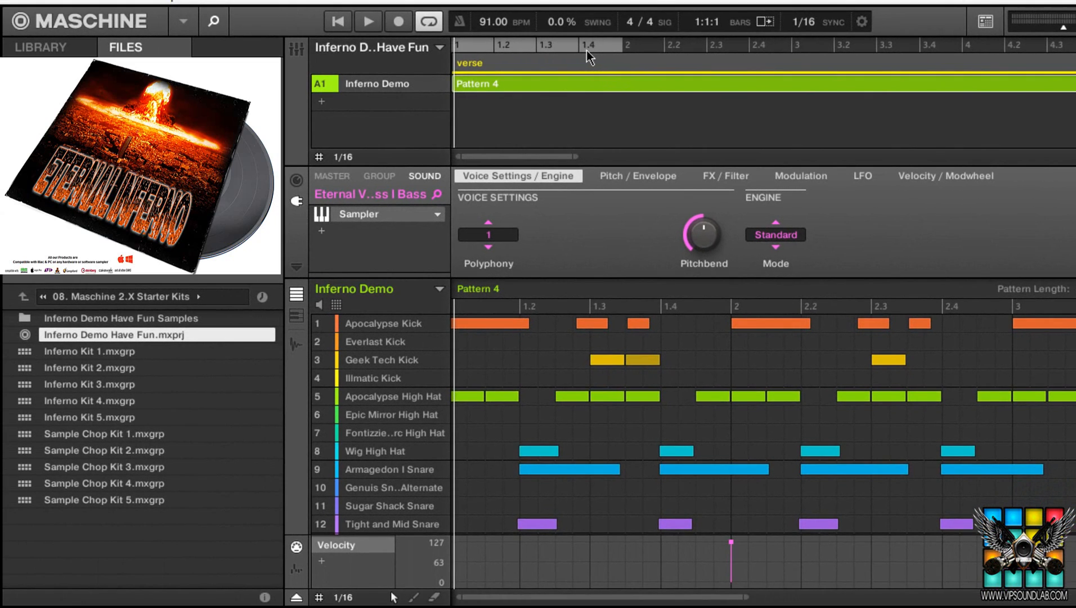
key("space")
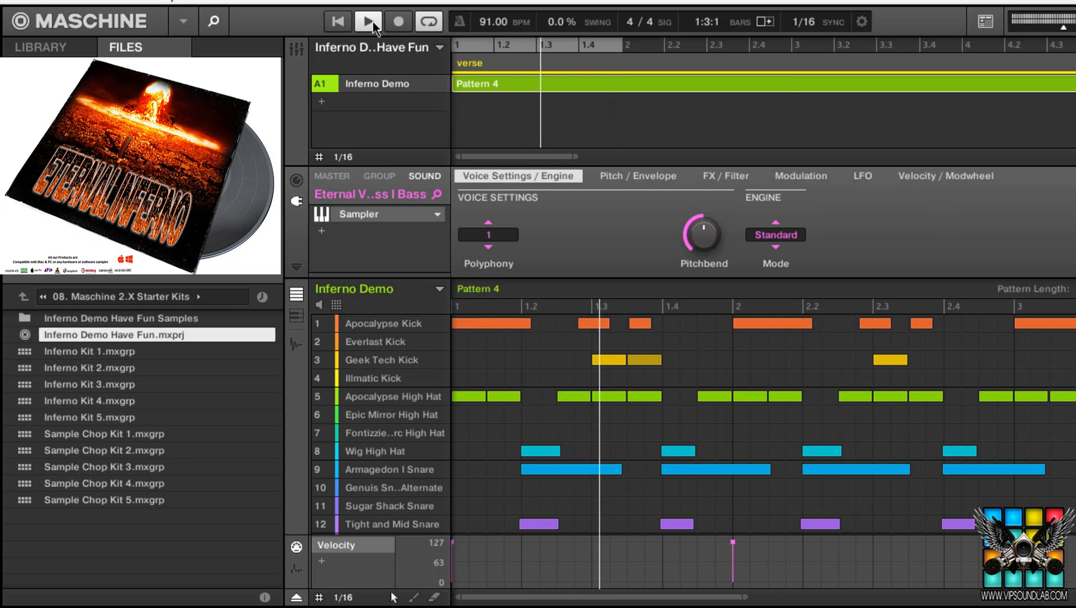
- Shorten the verse scene in stages until it ends at 1.3, and play it
left_click_drag(574, 156, 917, 140)
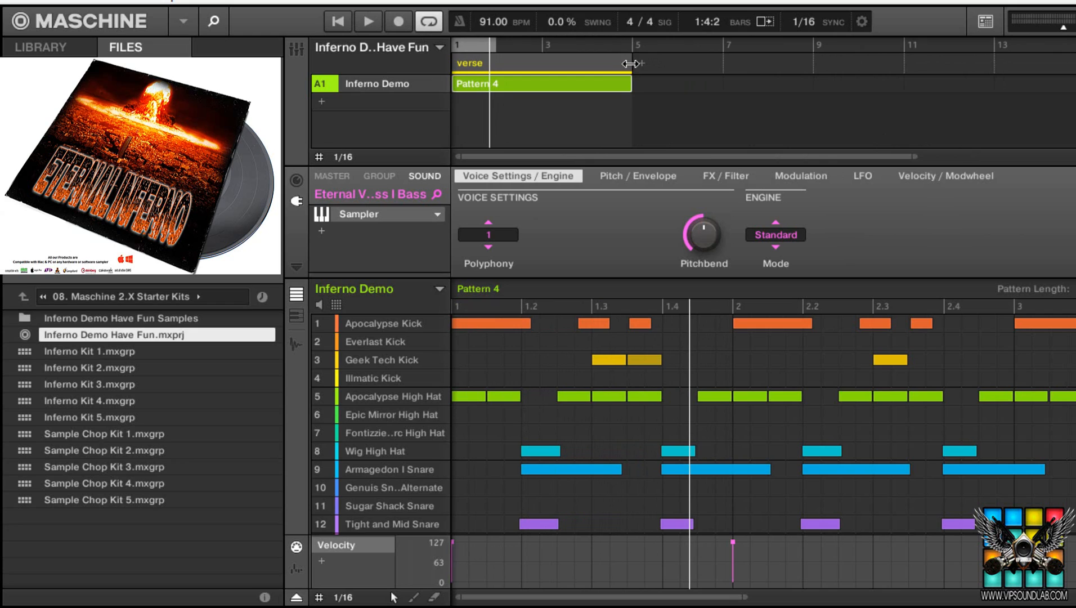
left_click_drag(632, 63, 482, 96)
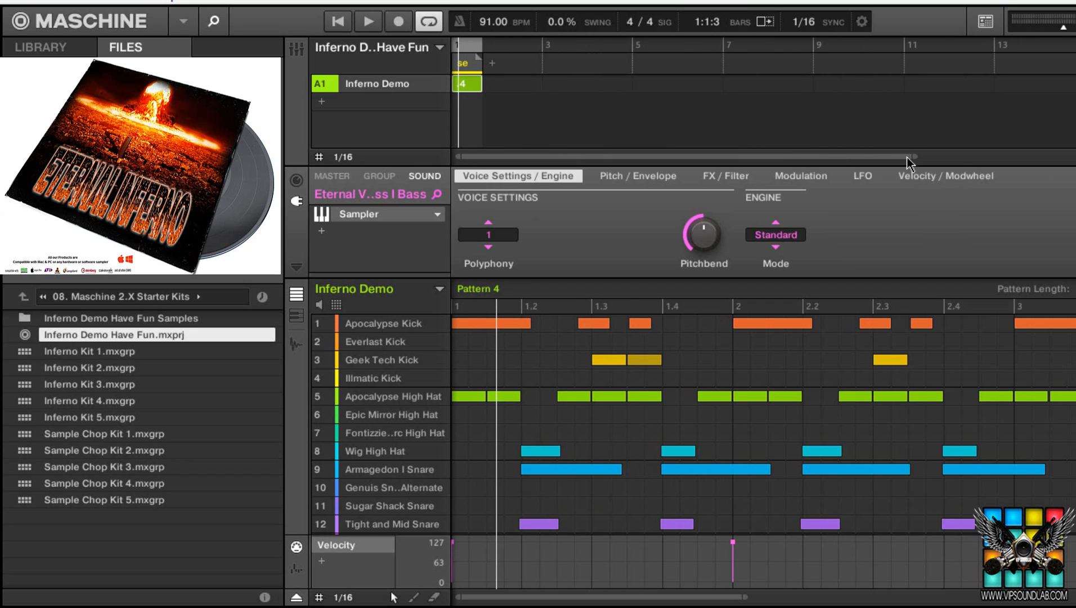
left_click_drag(887, 156, 532, 184)
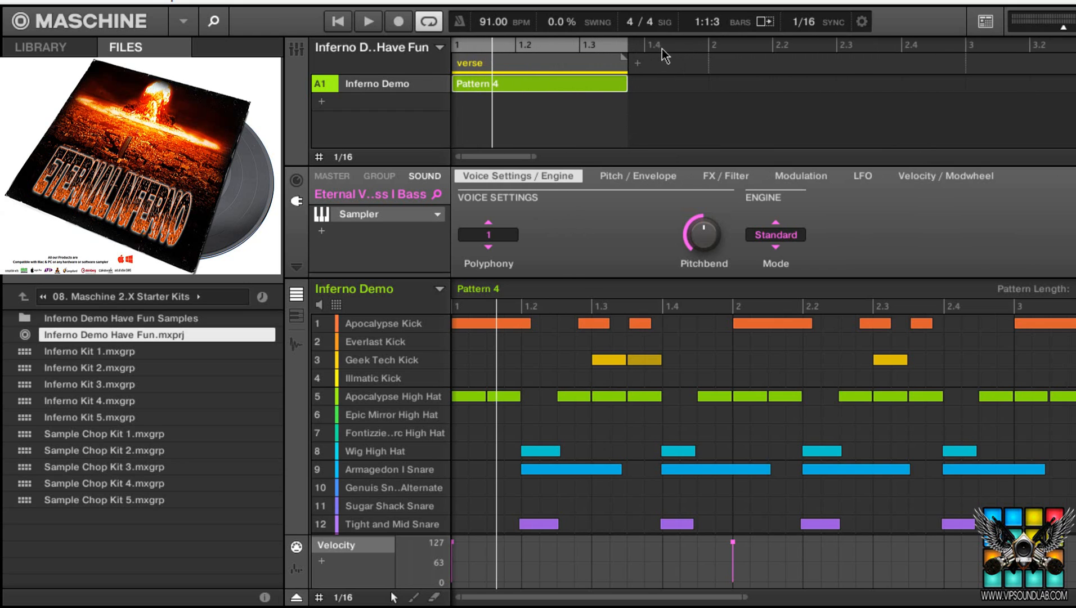
left_click_drag(628, 68, 580, 100)
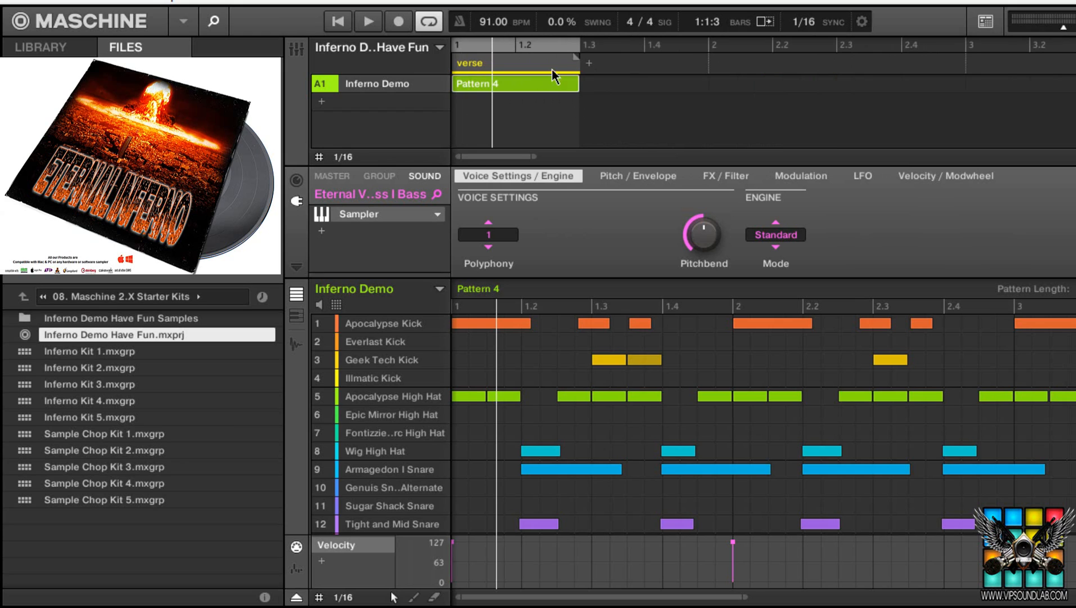
key("space")
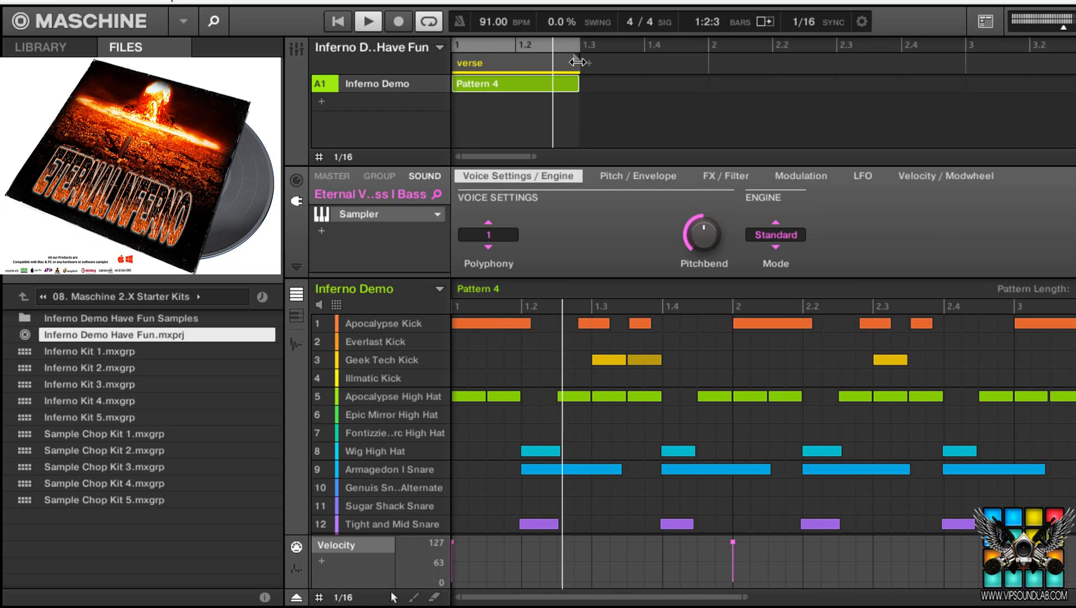
- Extend the verse scene to one full bar, ending at bar 2, and stop playback
left_click_drag(577, 62, 704, 67)
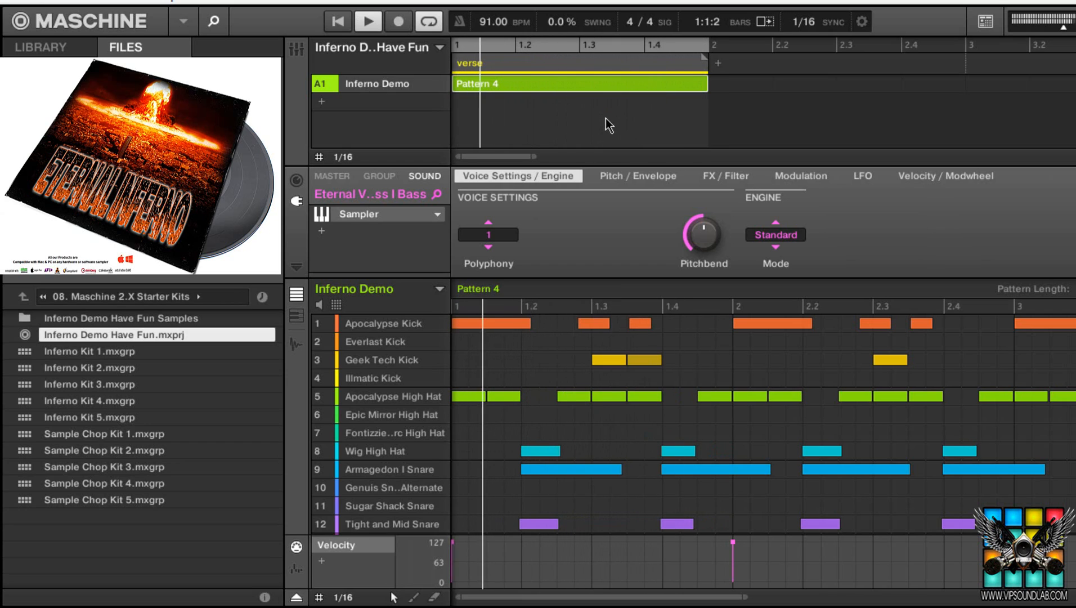
key("space")
left_click_drag(533, 162, 713, 134)
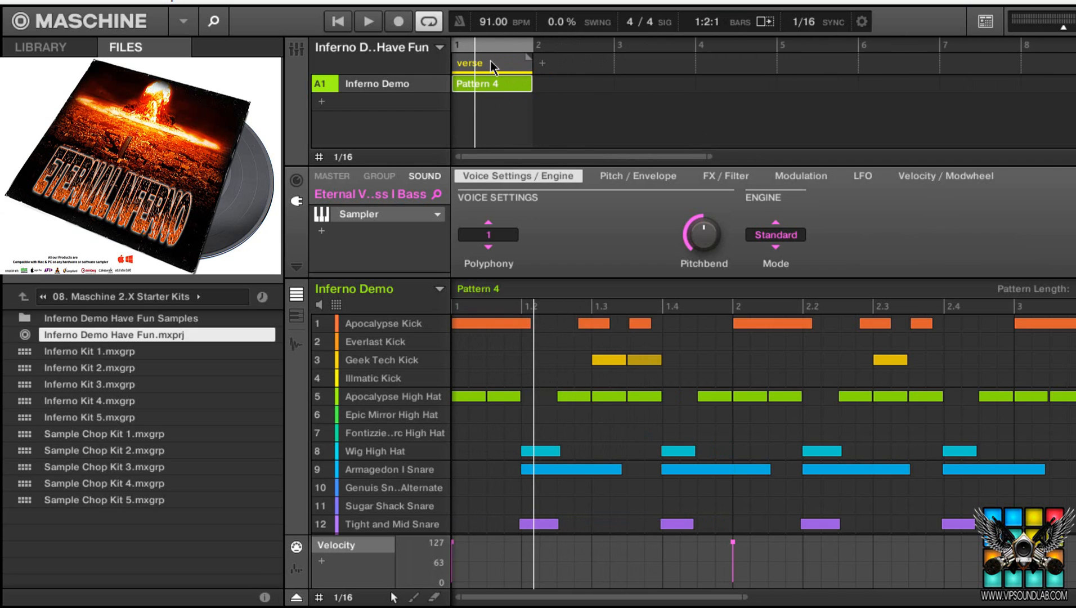
- Duplicate the verse scene, and duplicate the resulting Scene 2 to make three consecutive scenes
left_click(494, 44)
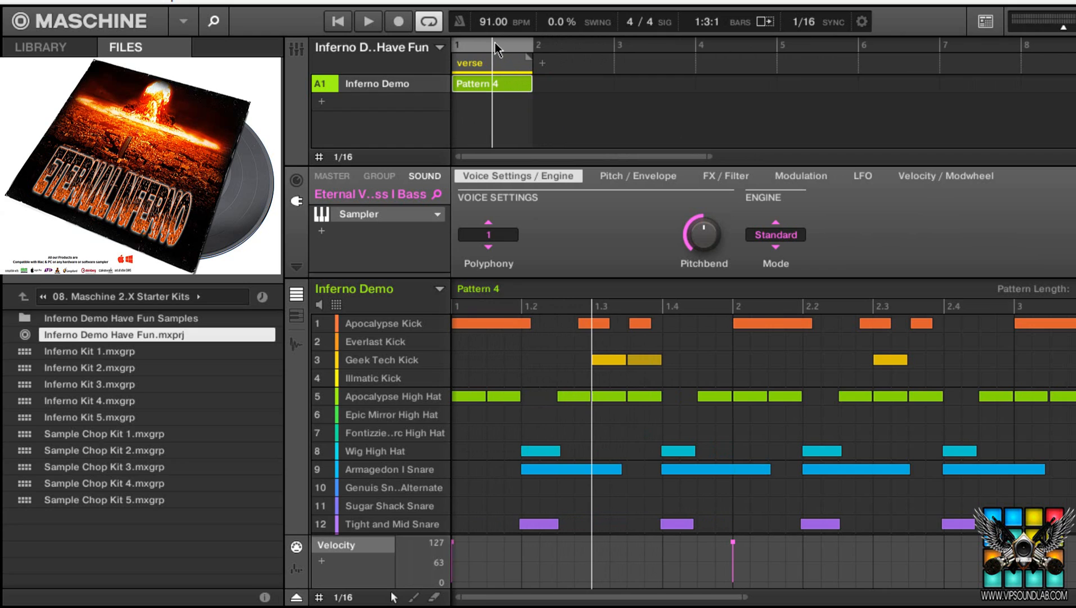
right_click(506, 60)
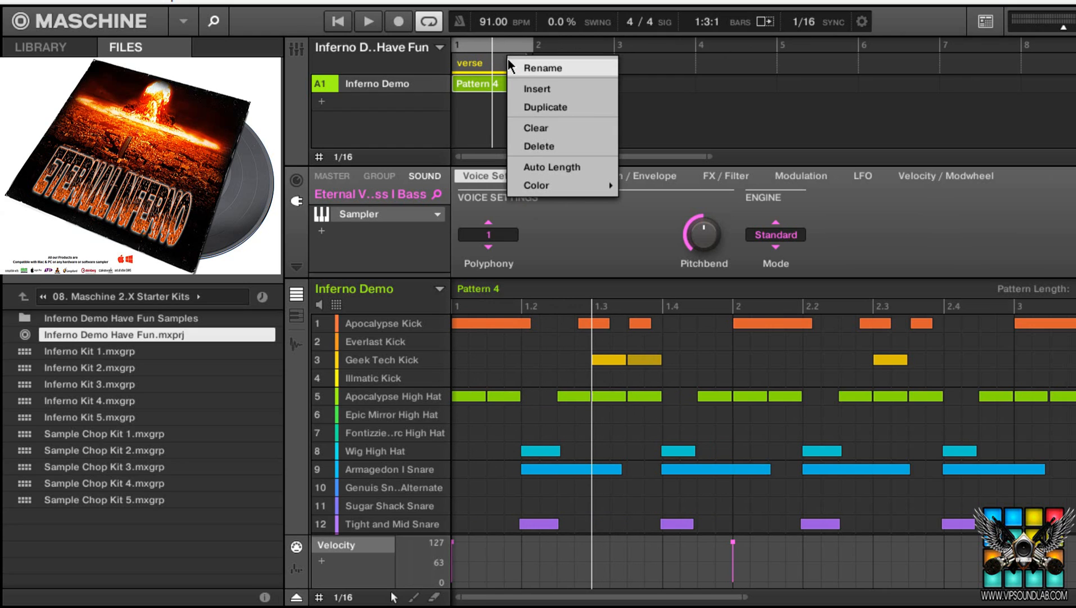
left_click(539, 106)
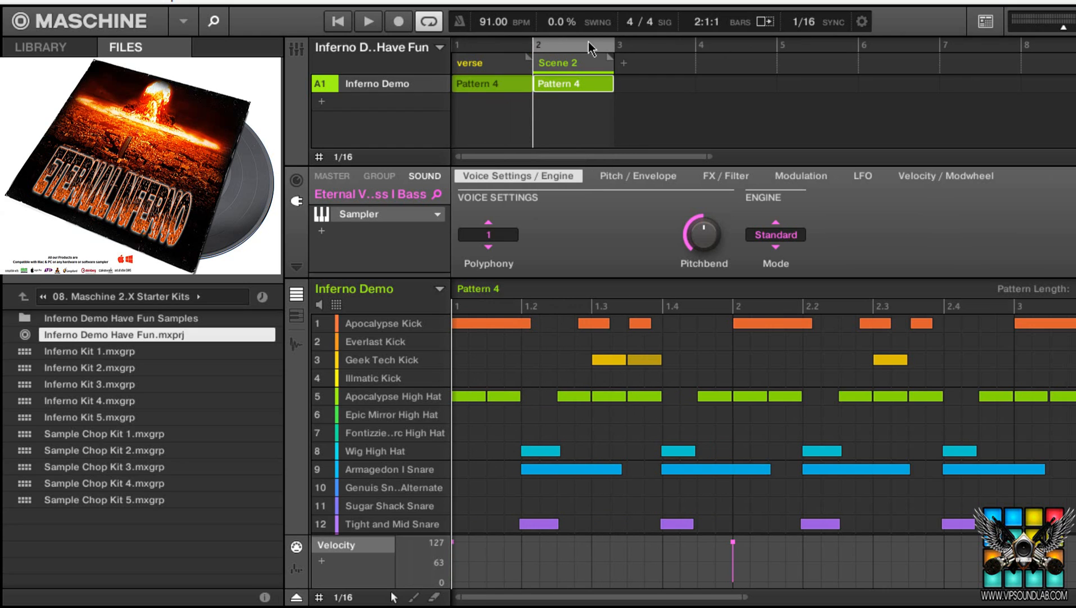
right_click(563, 60)
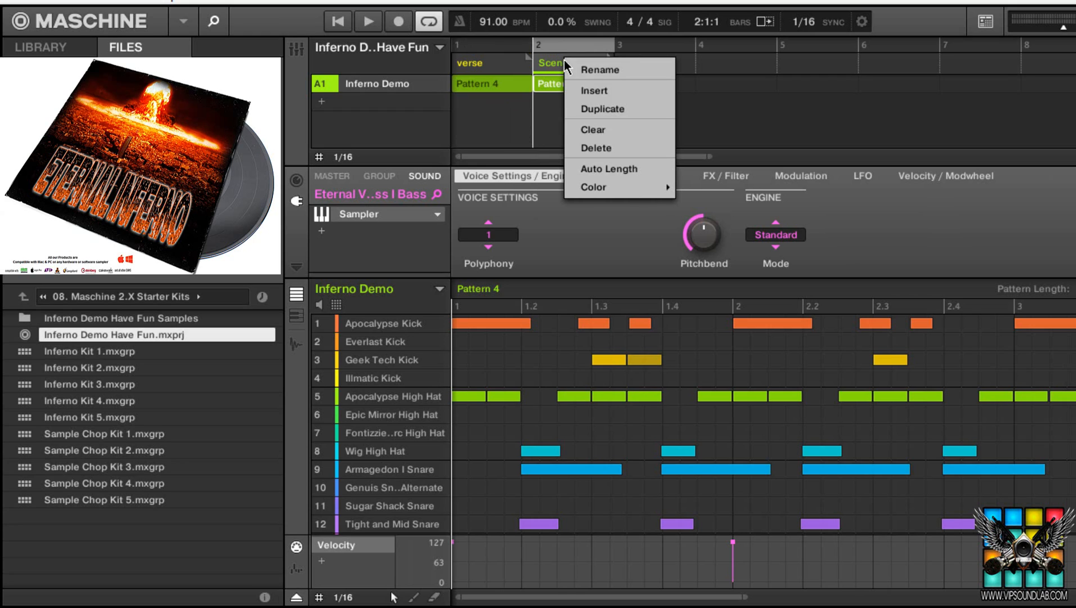
left_click(606, 110)
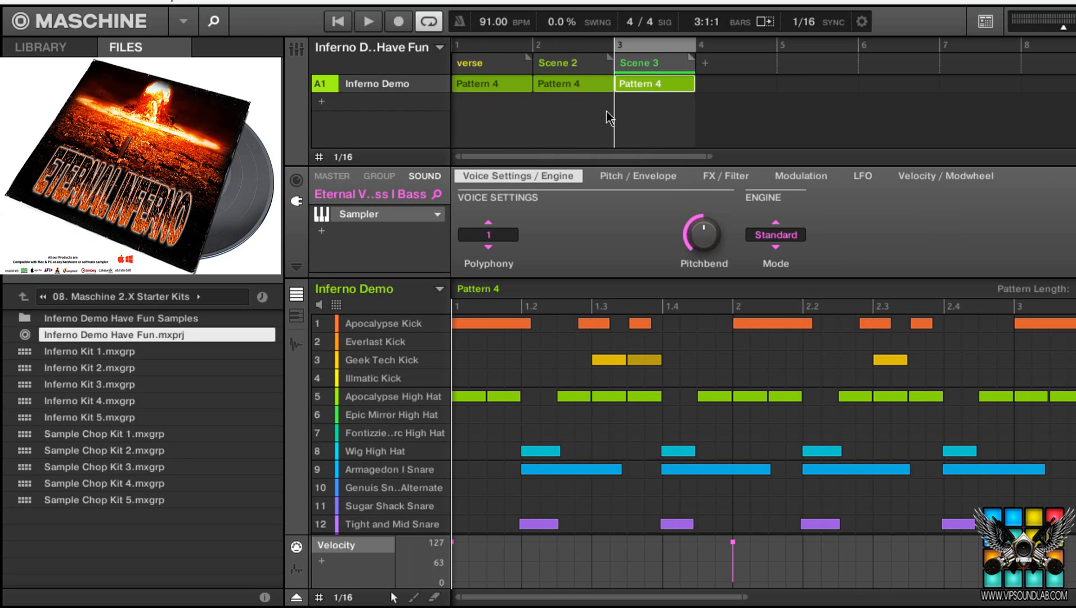
- Assign the first Pattern 3 in the pattern list to Scene 2
left_click(579, 87)
left_click(438, 290)
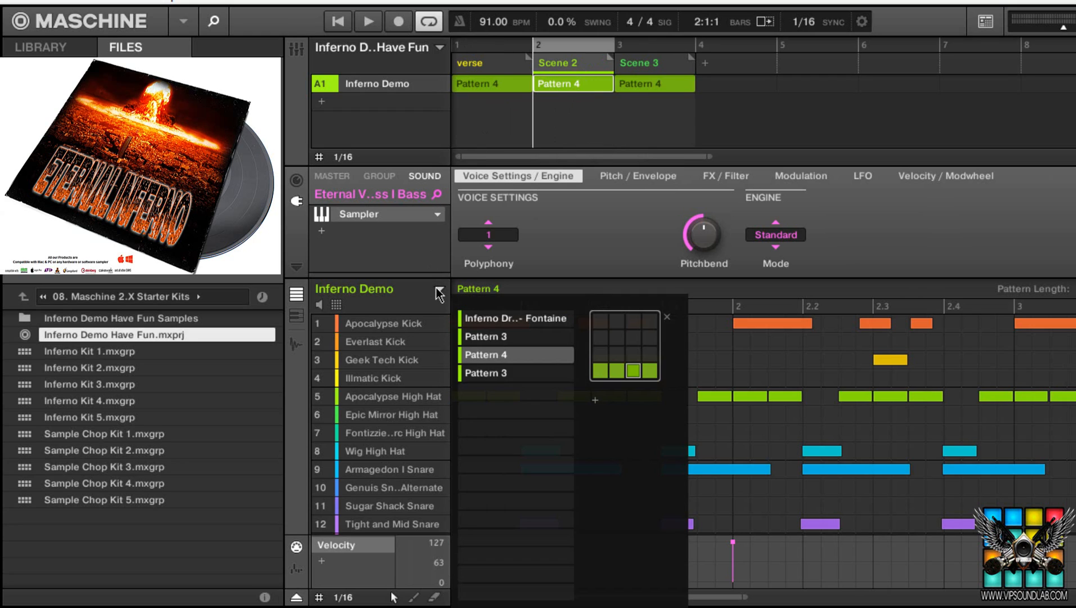
left_click(504, 336)
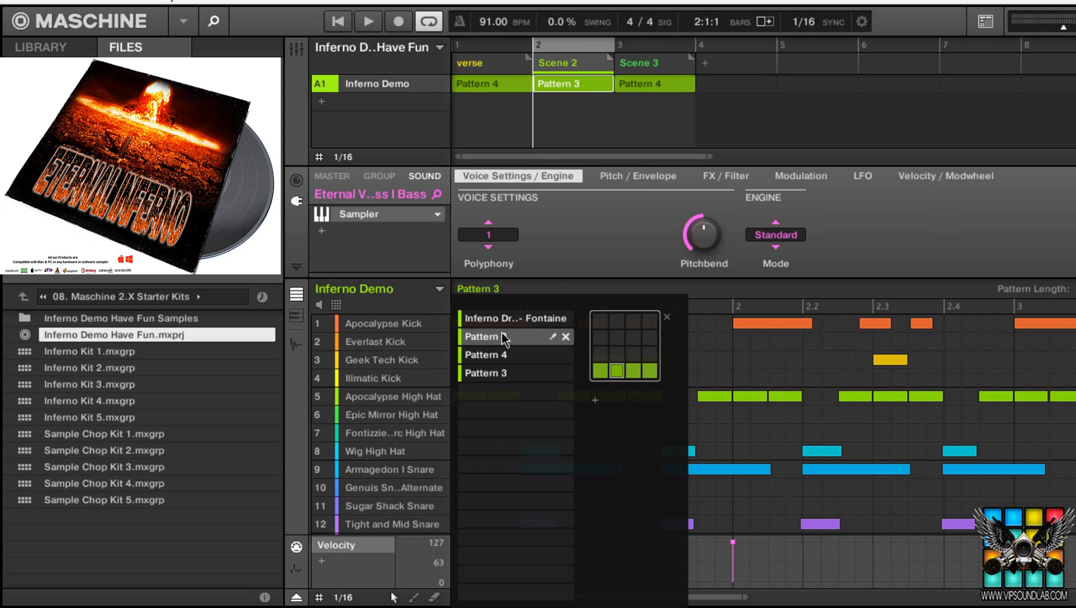
- Assign the Inferno Drum Loop 91 BPM pattern to Scene 3 and close the pattern list
left_click(639, 89)
left_click(640, 84)
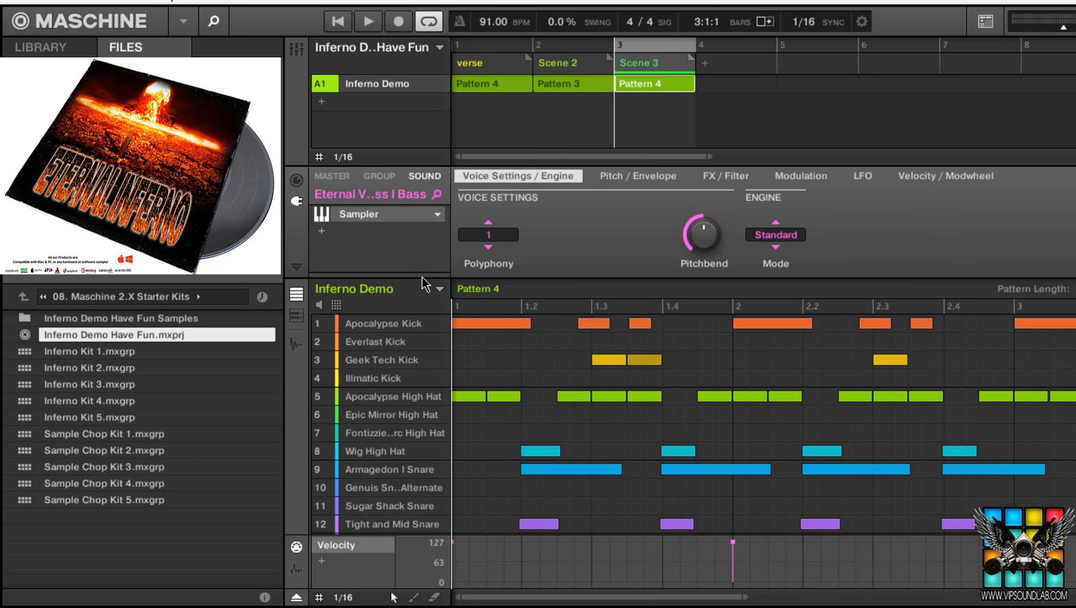
left_click(438, 291)
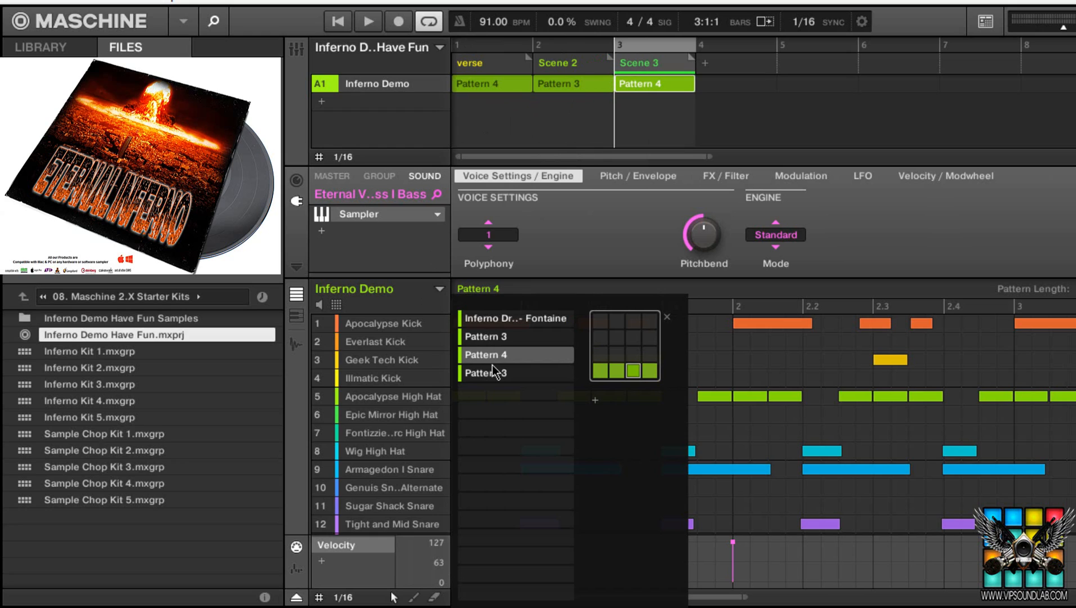
left_click(503, 316)
left_click(554, 126)
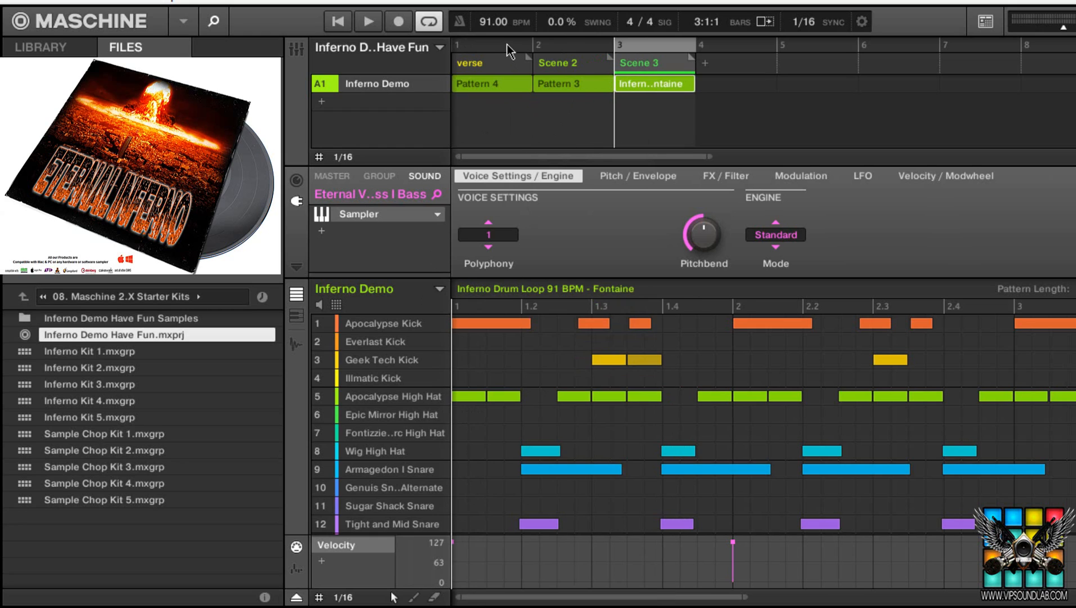
- Delete the bass notes of sounds 14 and 15 from bars 1 to 3 of Pattern 4 in the verse scene
left_click(510, 86)
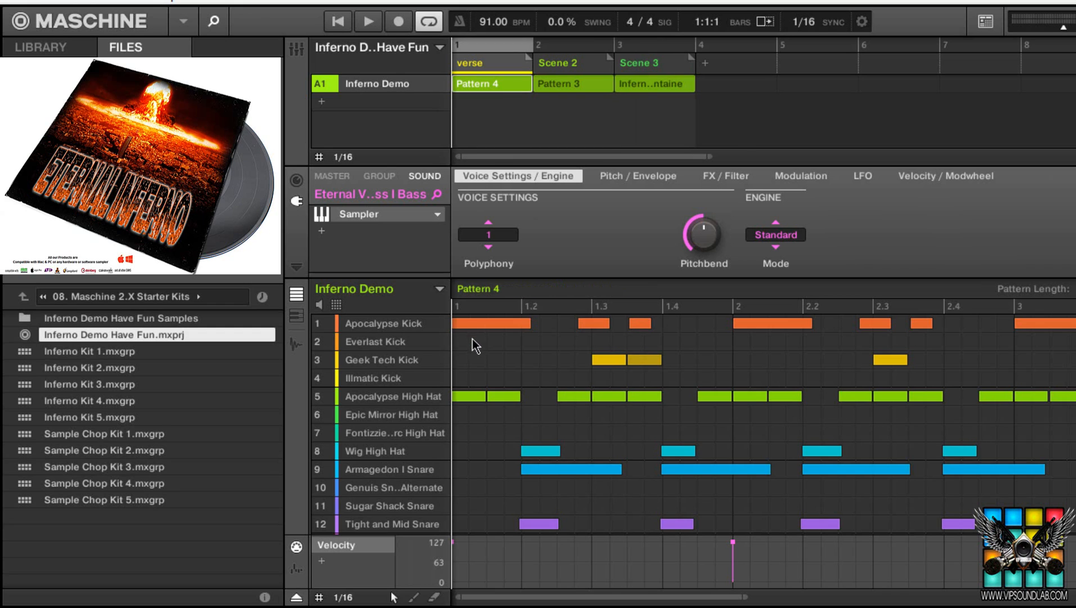
scroll(554, 460, "down", 4)
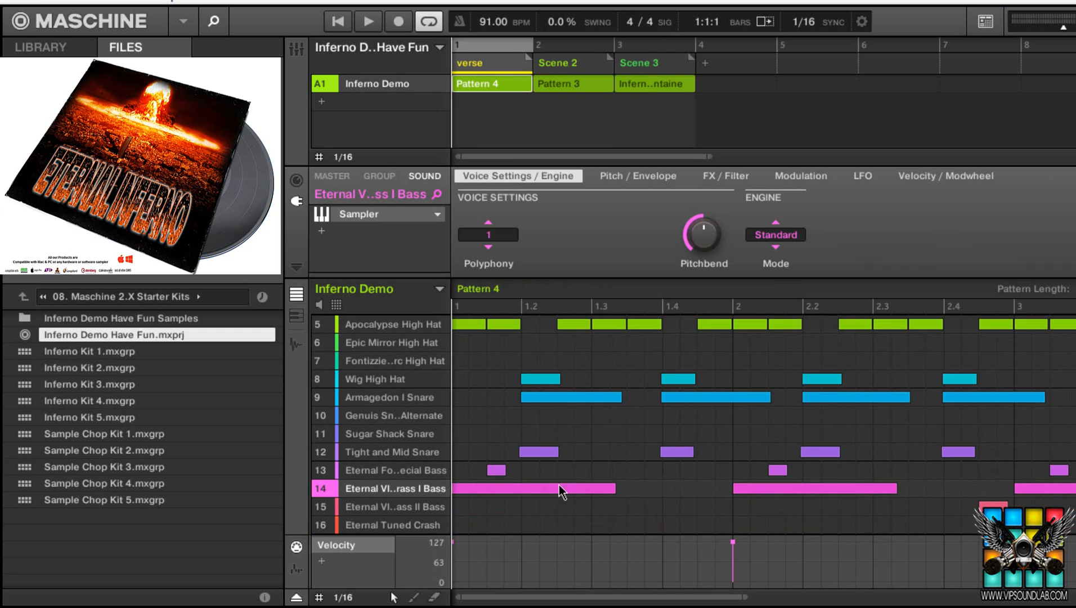
double_click(552, 487)
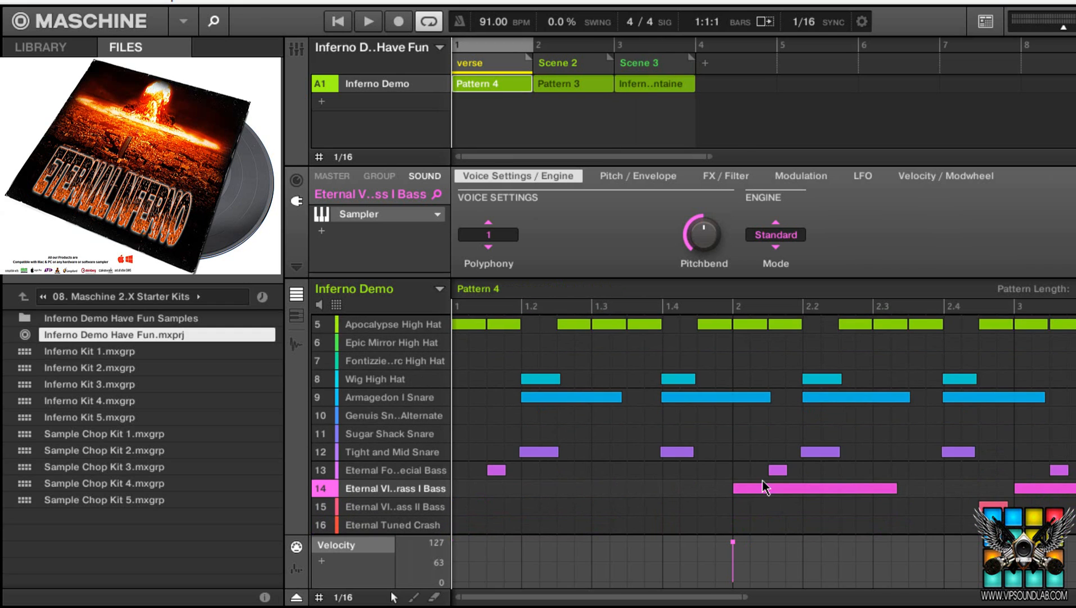
double_click(804, 485)
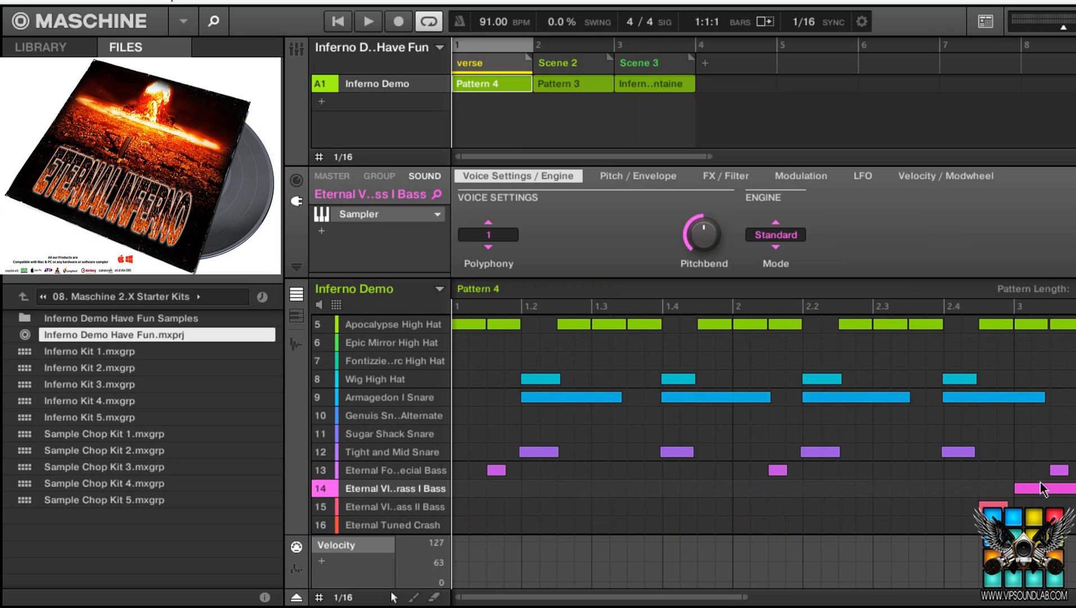
double_click(1038, 487)
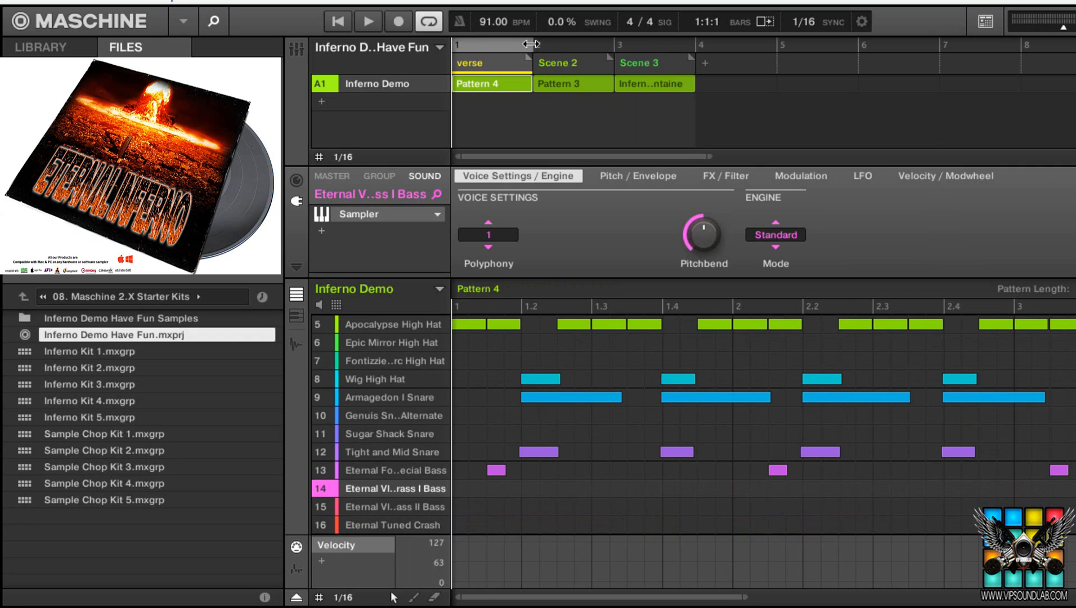
- Extend the loop range to bar 3 so it covers both the verse scene and Scene 2
left_click_drag(530, 44, 613, 69)
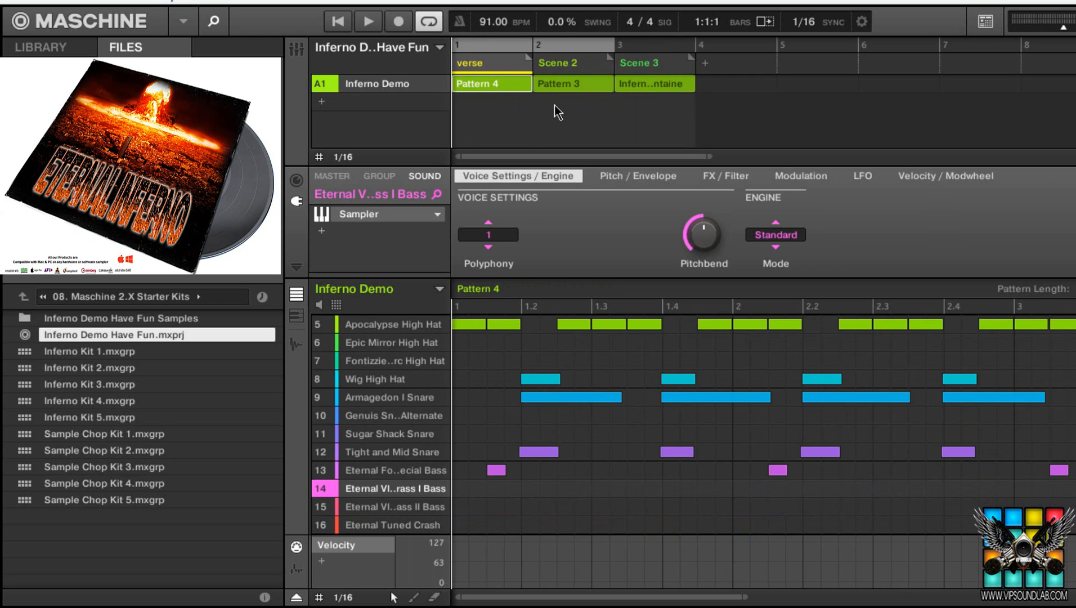
- Play the looped verse scene and Scene 2, then stop playback
key("space")
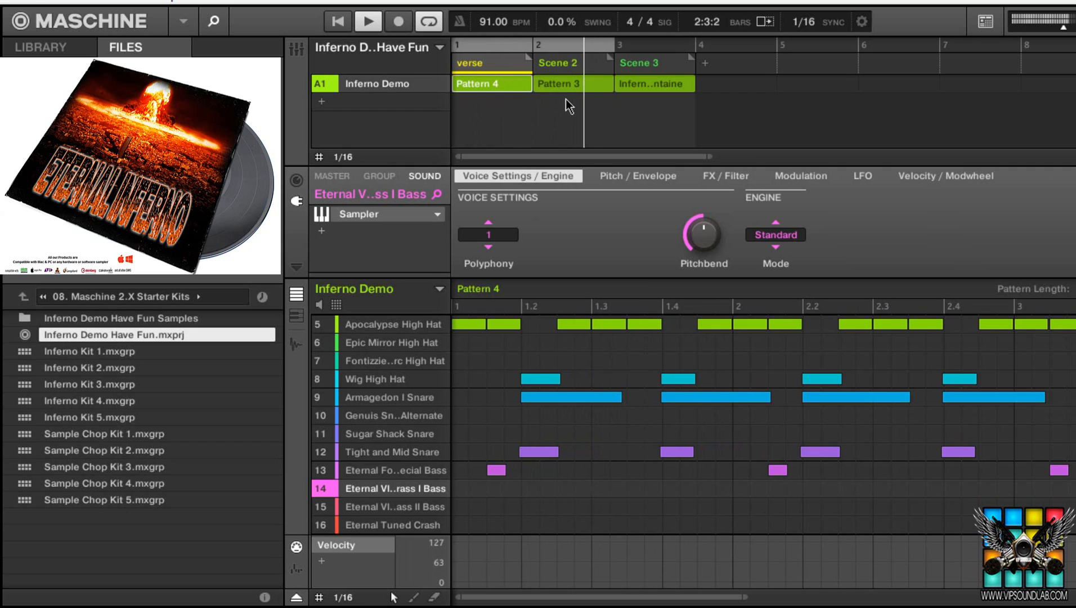
key("space")
- Shorten the Inferno Drum Loop 91 BPM pattern in Scene 3 so that it ends at position 1.3
left_click(657, 84)
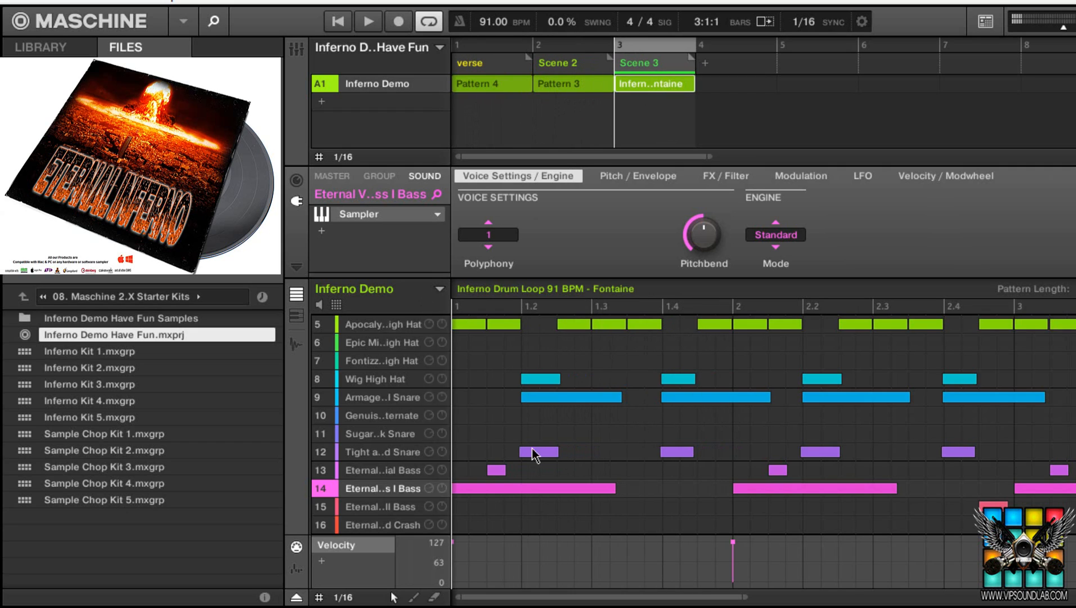
left_click_drag(745, 601, 1019, 565)
mouse_move(1060, 306)
left_mouse_down()
mouse_move(931, 341)
mouse_move(757, 343)
left_mouse_up()
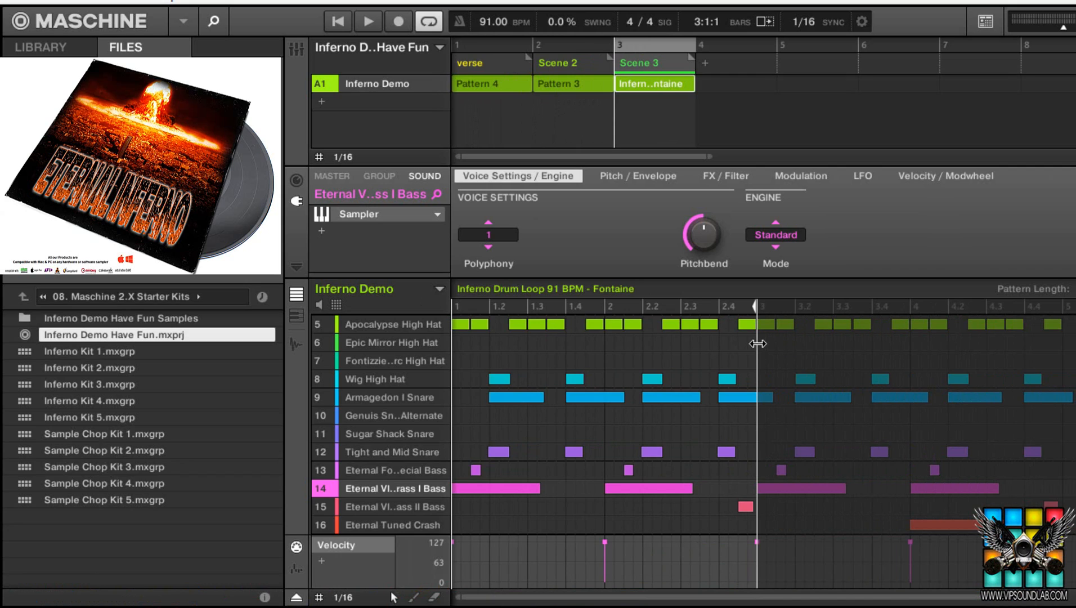
left_click_drag(758, 343, 604, 364)
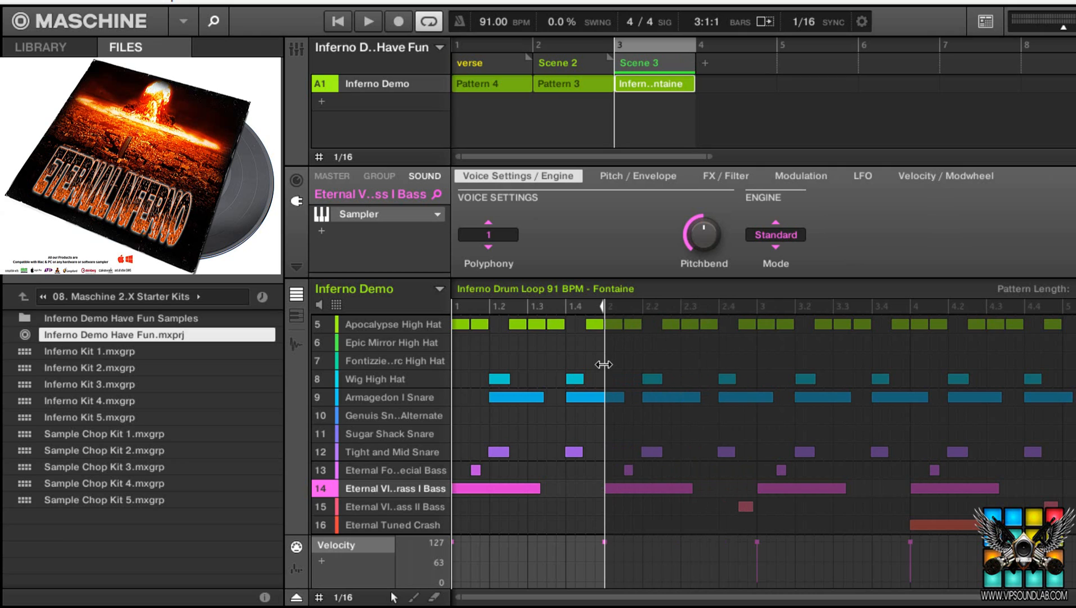
left_click_drag(707, 154, 608, 176)
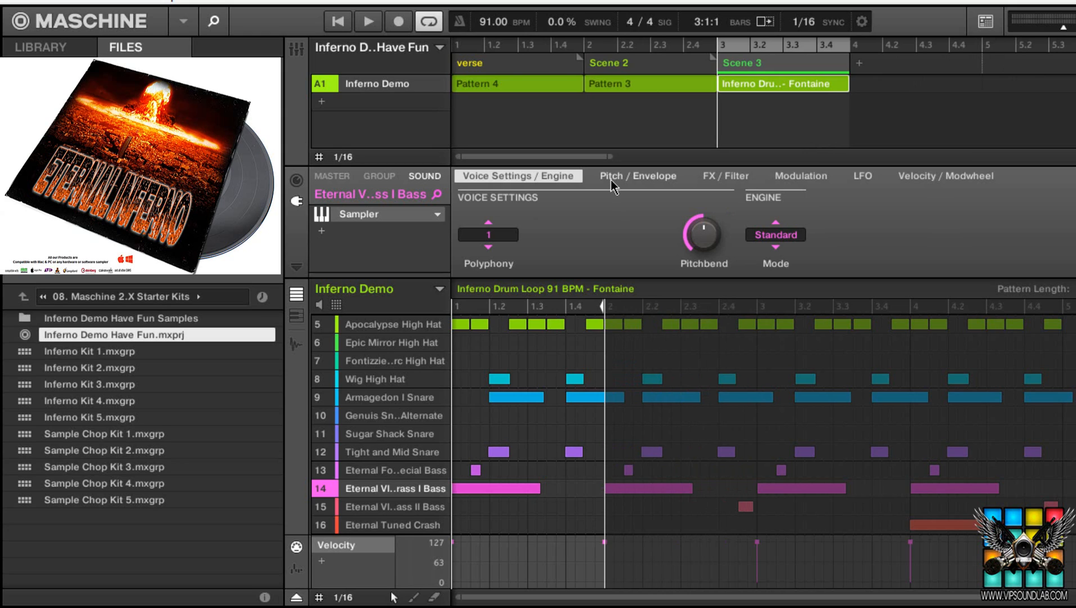
key("space")
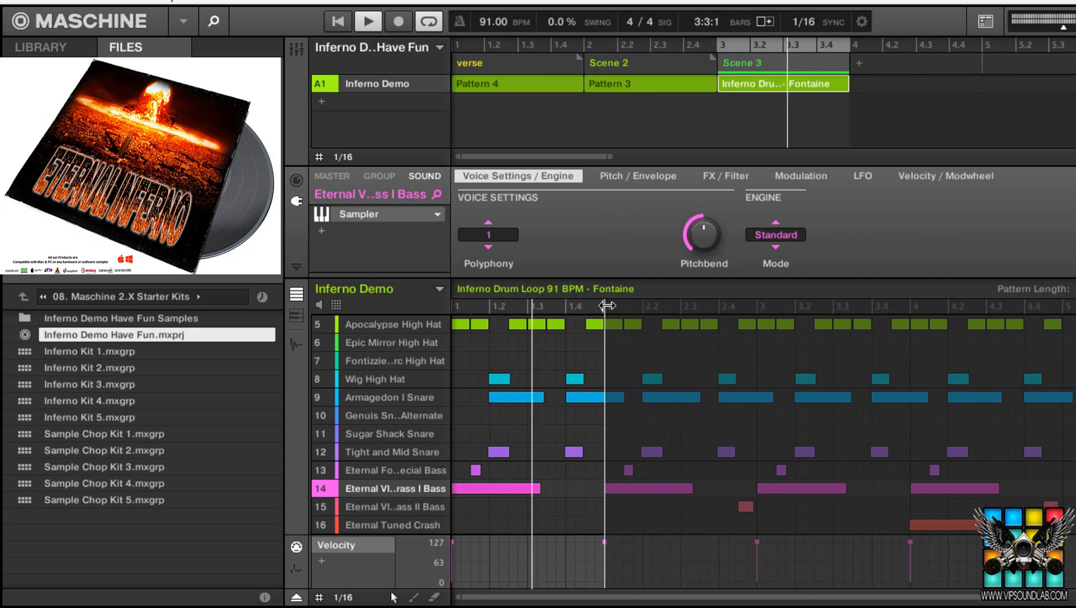
left_click_drag(604, 328, 527, 328)
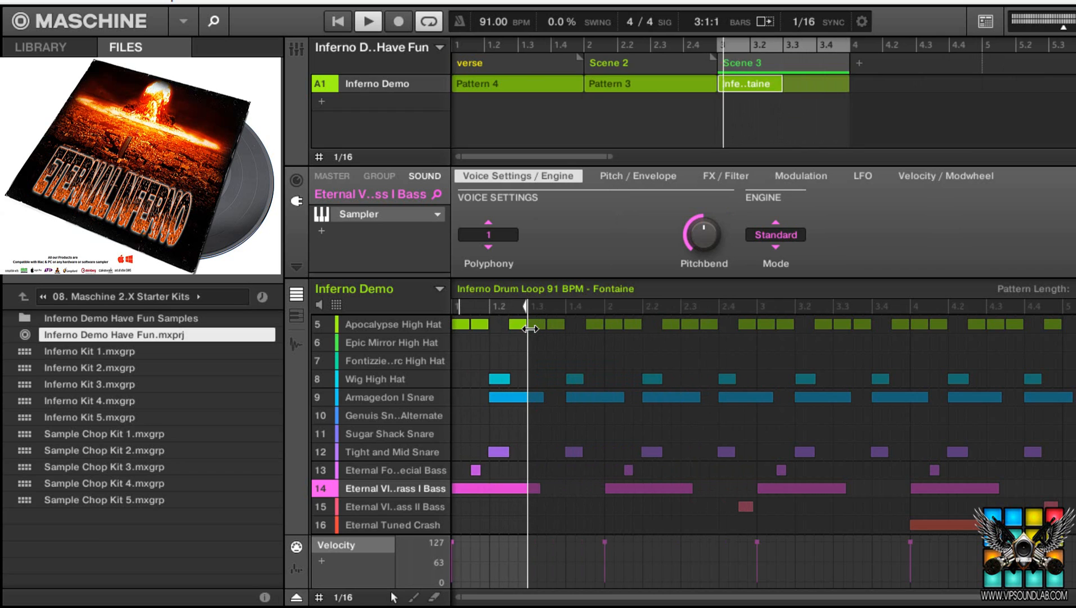
mouse_move(538, 327)
left_mouse_down()
mouse_move(601, 324)
mouse_move(523, 326)
left_mouse_up()
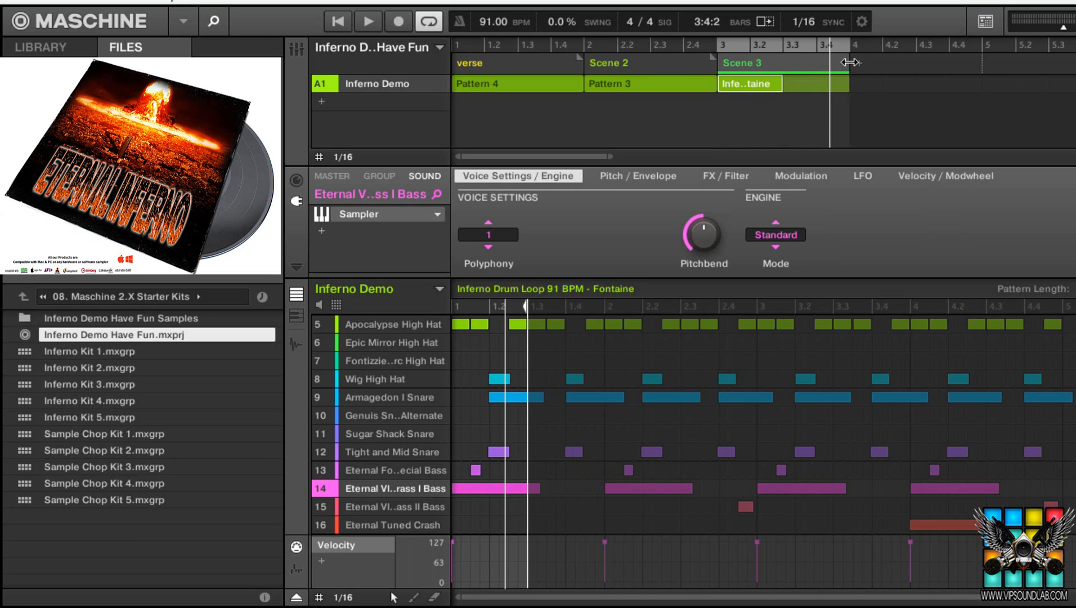
- Try trimming Scene 3 to end at 3.3, audition it, and stretch it back to bar 4
left_click_drag(850, 63, 786, 92)
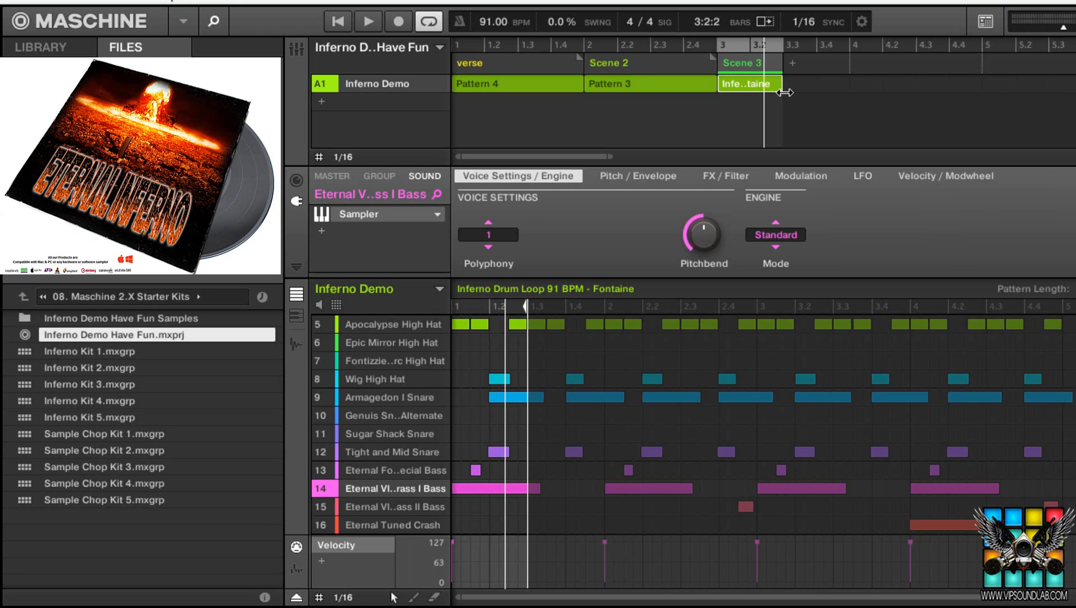
key("space")
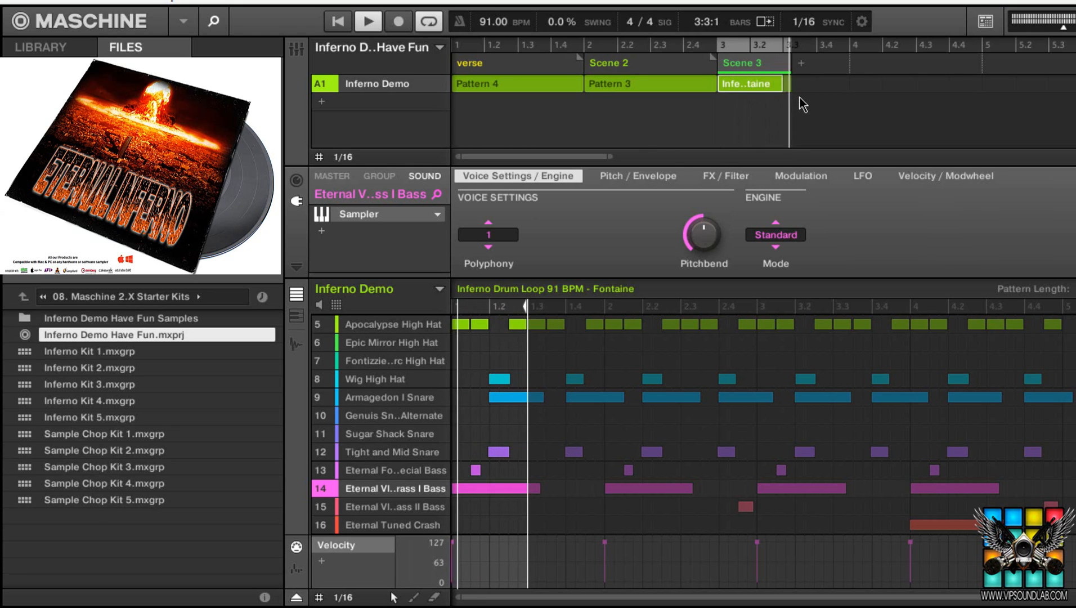
key("space")
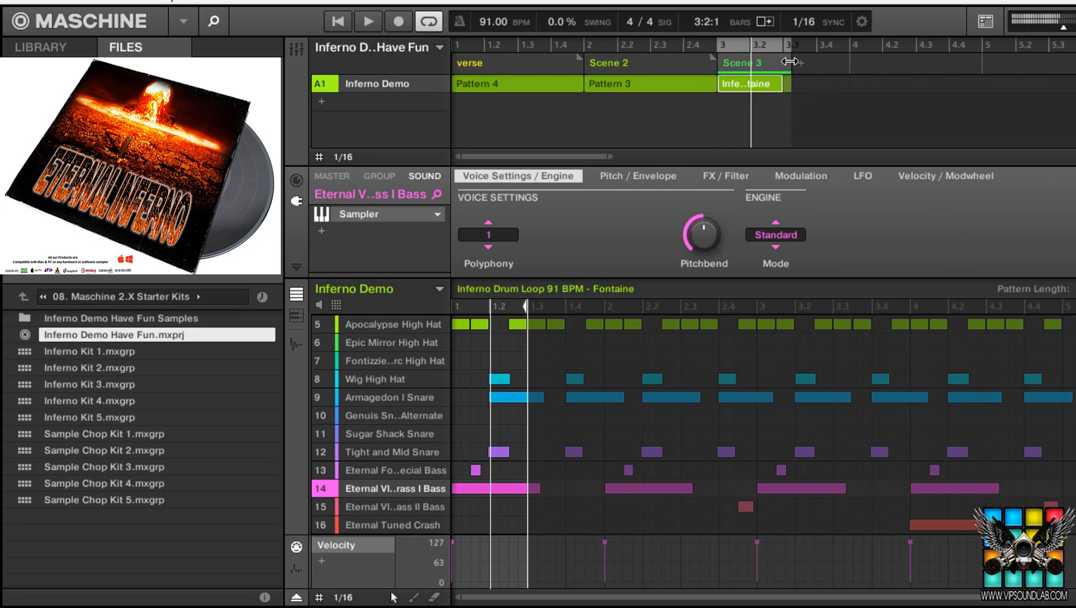
left_click_drag(779, 63, 840, 63)
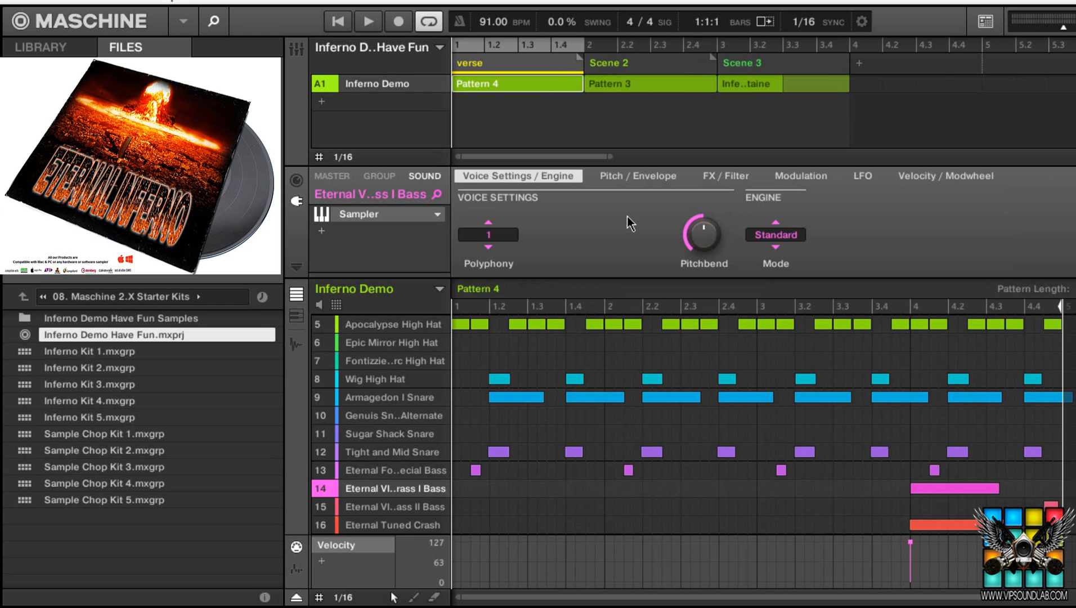
- Play the verse scene briefly and turn on Retrigger in the scene sync settings
key("space")
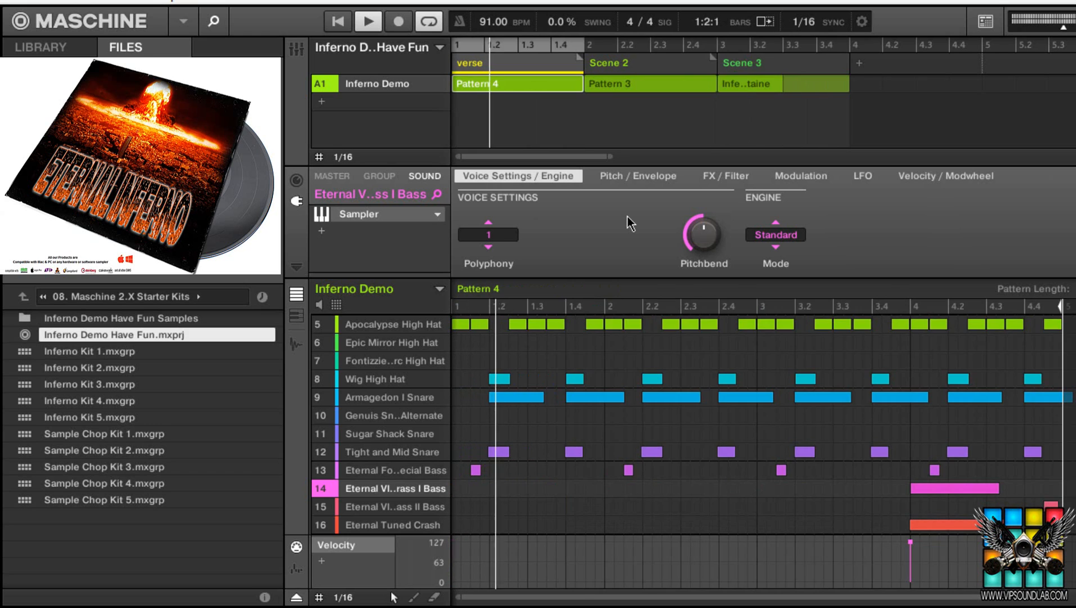
left_click(862, 21)
left_click(892, 47)
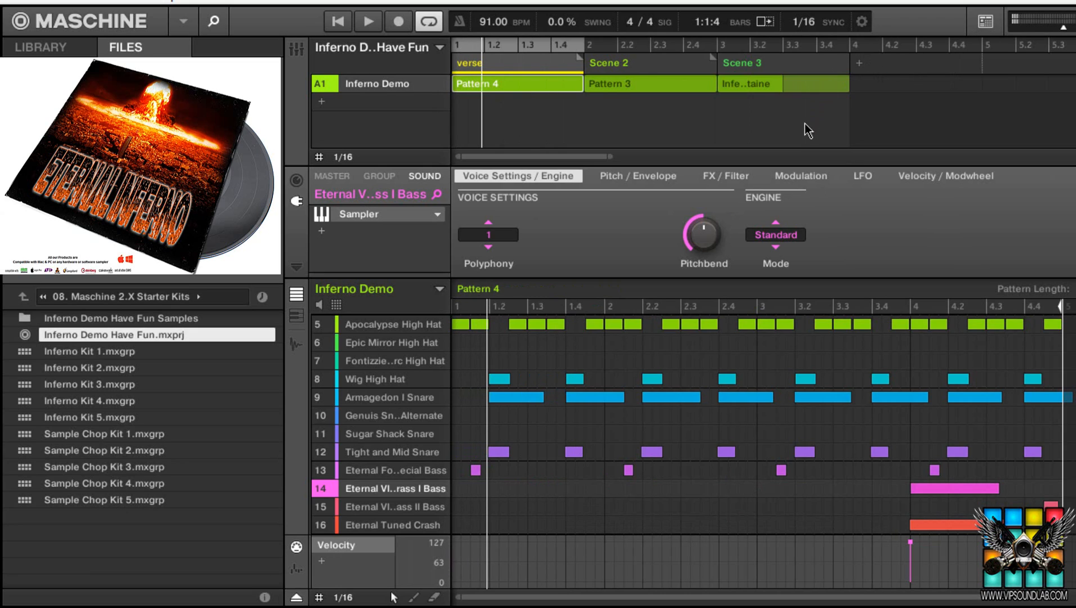
left_click(863, 23)
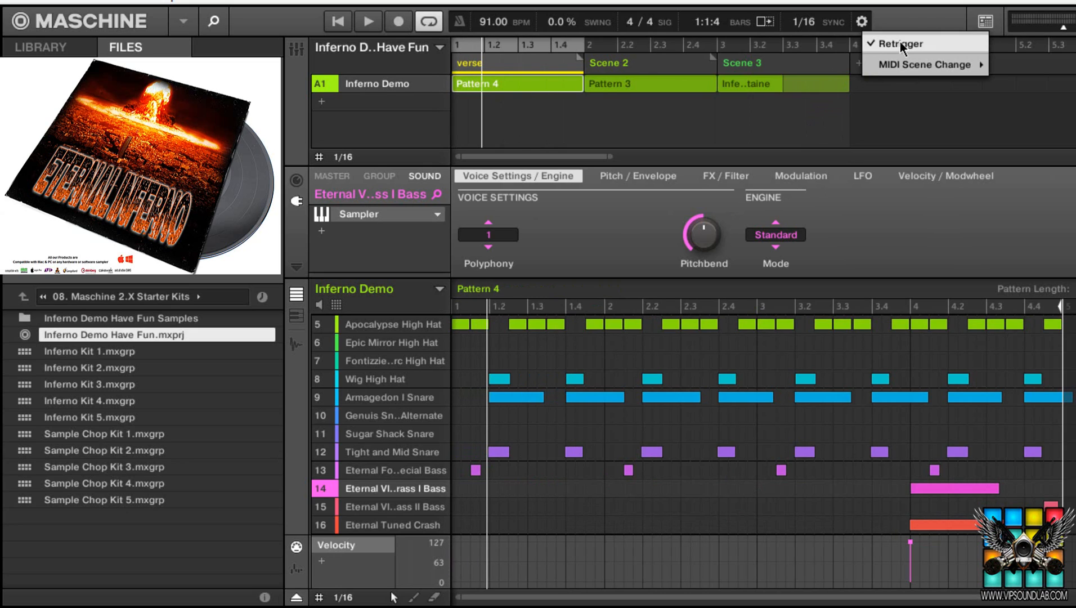
left_click(895, 18)
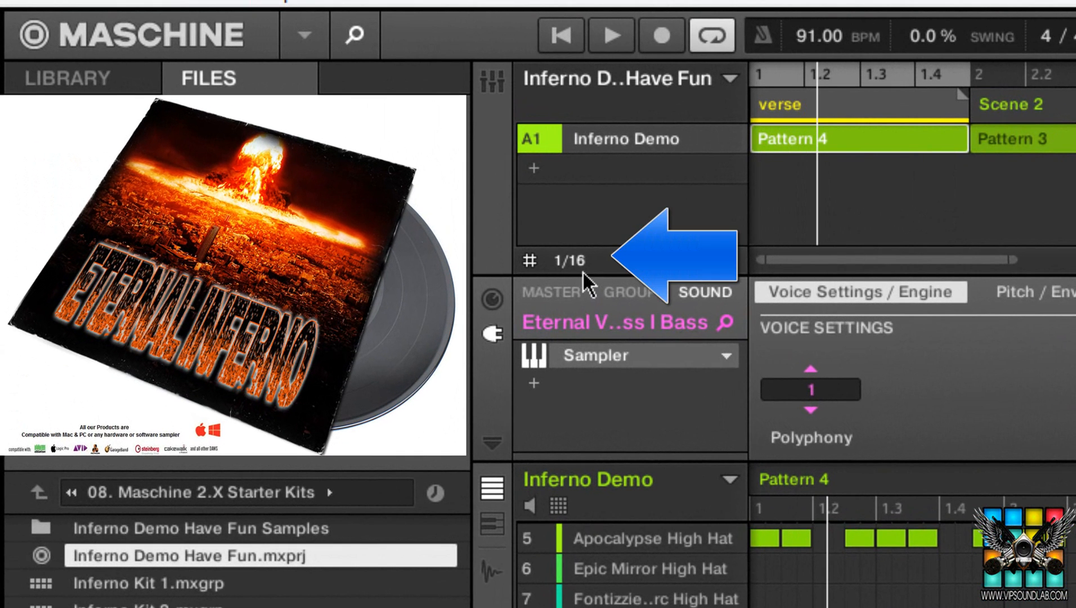
- Set the arranger grid to 1/2 and audition Scene 3 with it
left_click(429, 197)
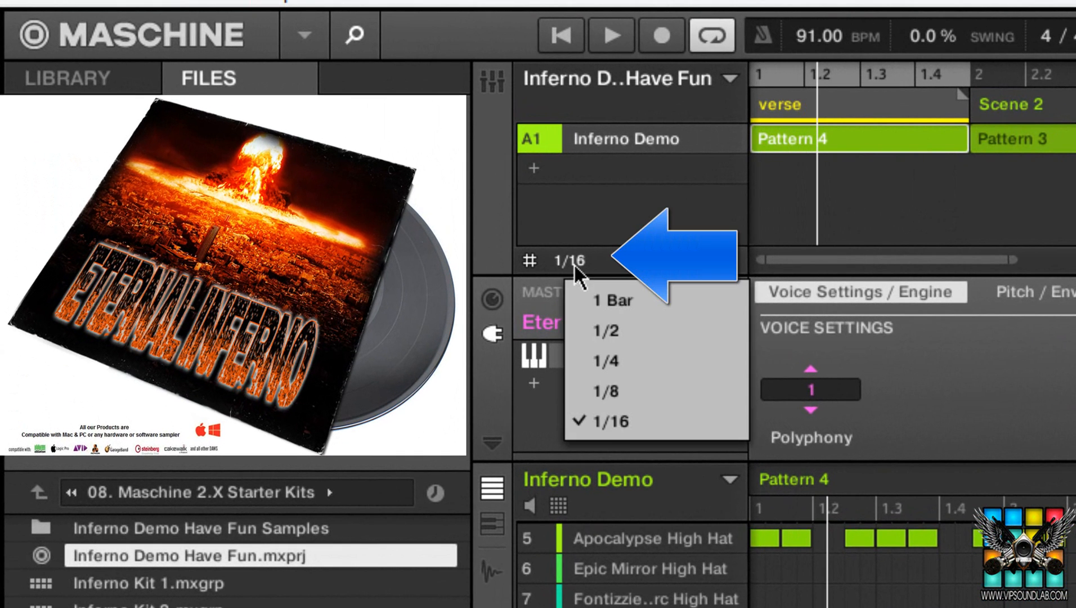
left_click(611, 328)
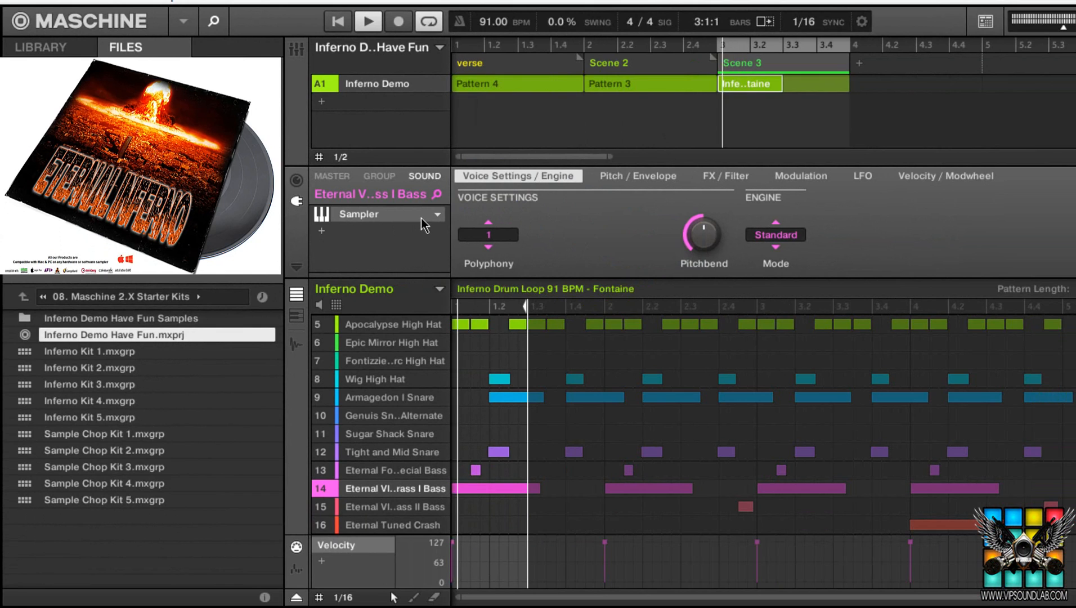
key("space")
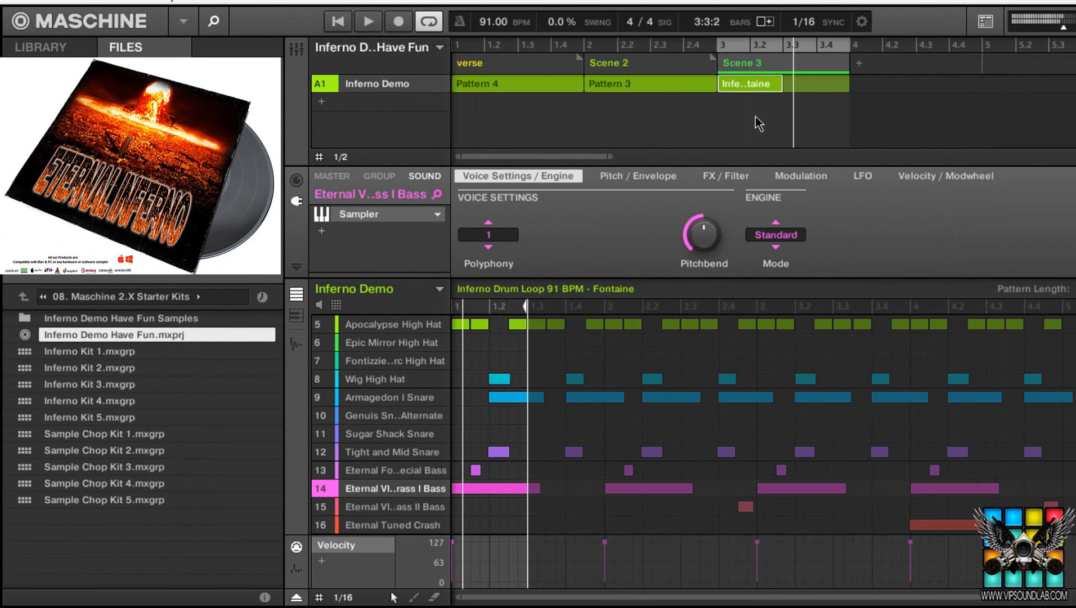
- Recheck the Retrigger option and set the arranger grid back to 1/16
left_click(862, 23)
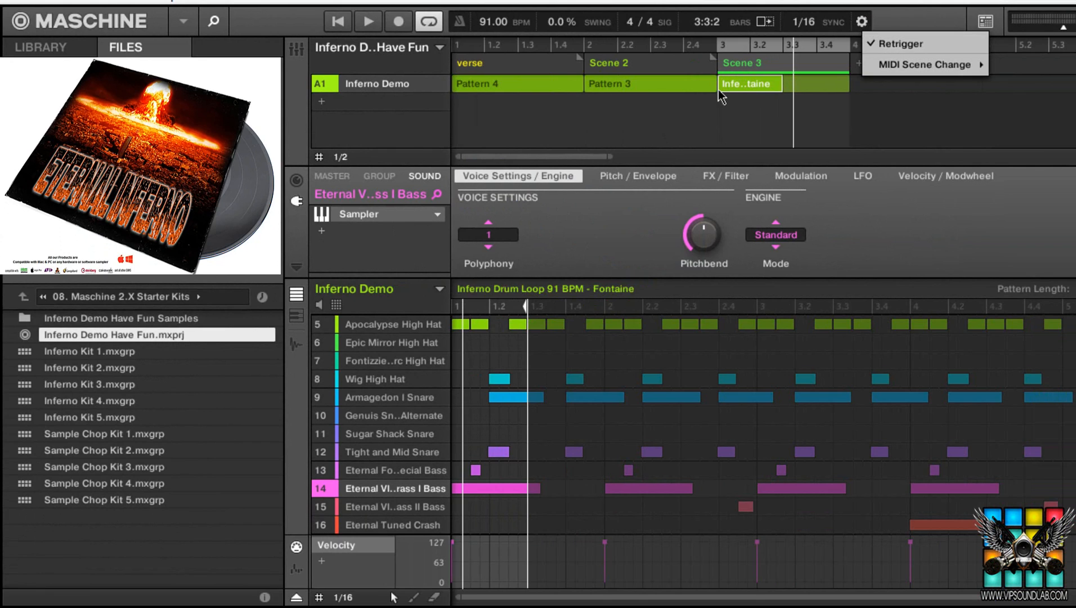
left_click(862, 228)
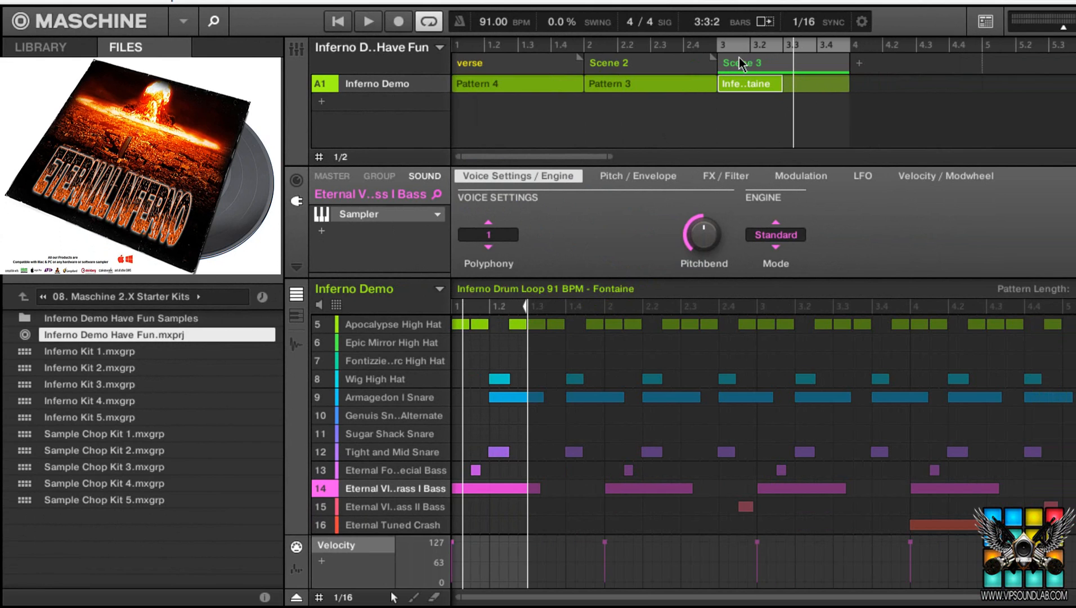
left_click(340, 158)
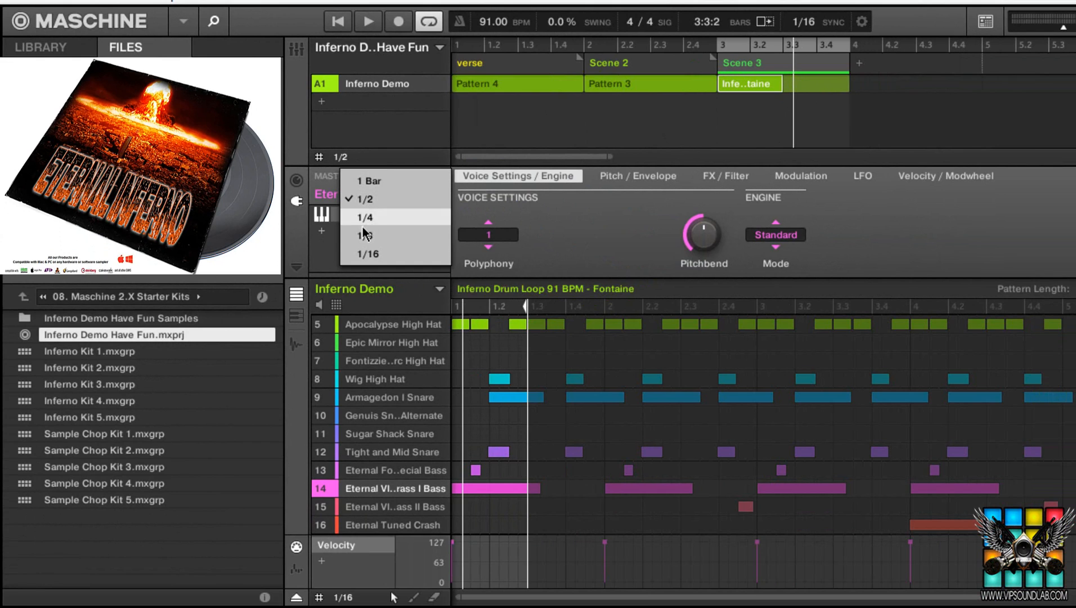
left_click(370, 254)
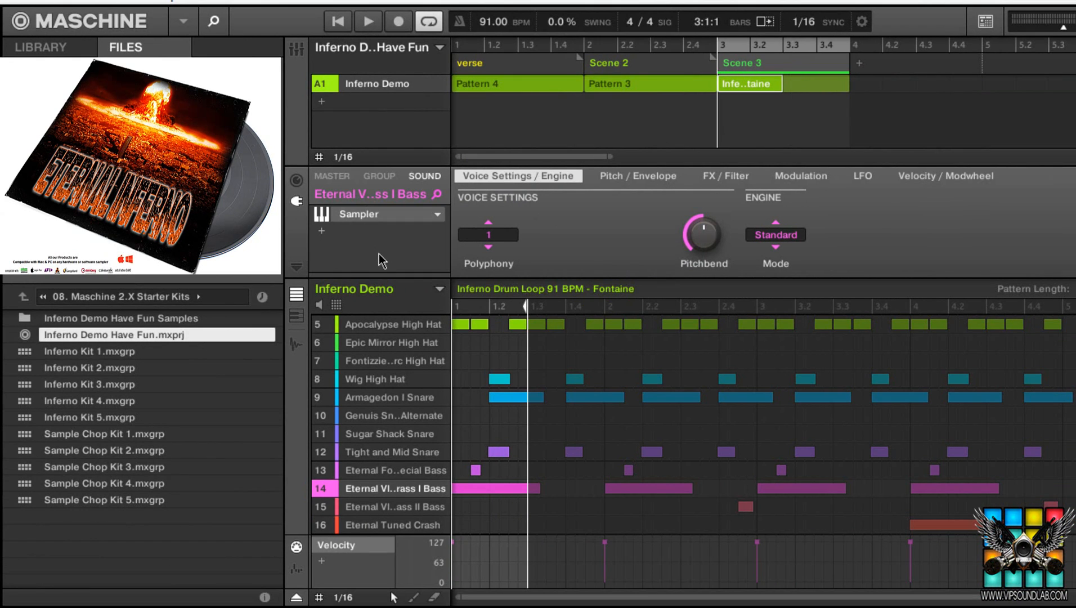
- Trim Scene 3 to end at 3.3 and duplicate it three times
key("space")
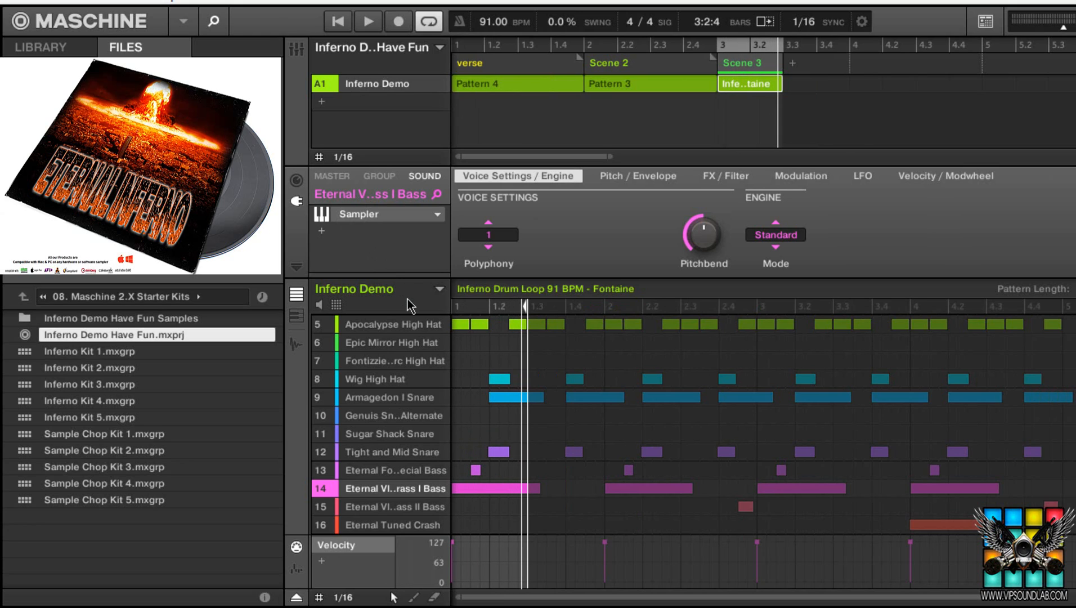
key("ctrl+d")
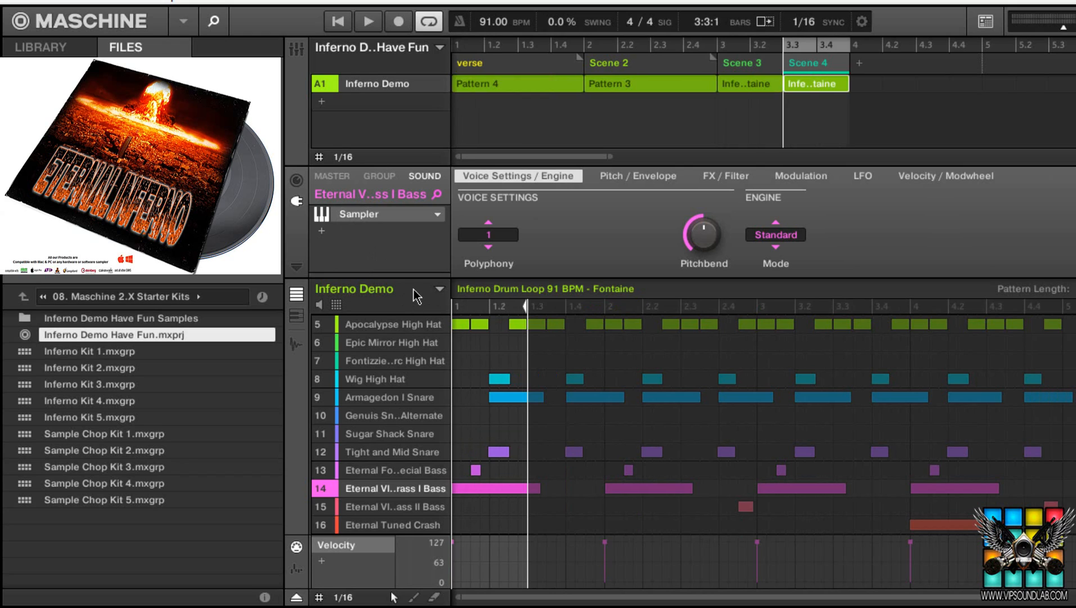
key("ctrl+d")
key("ctrl+d")
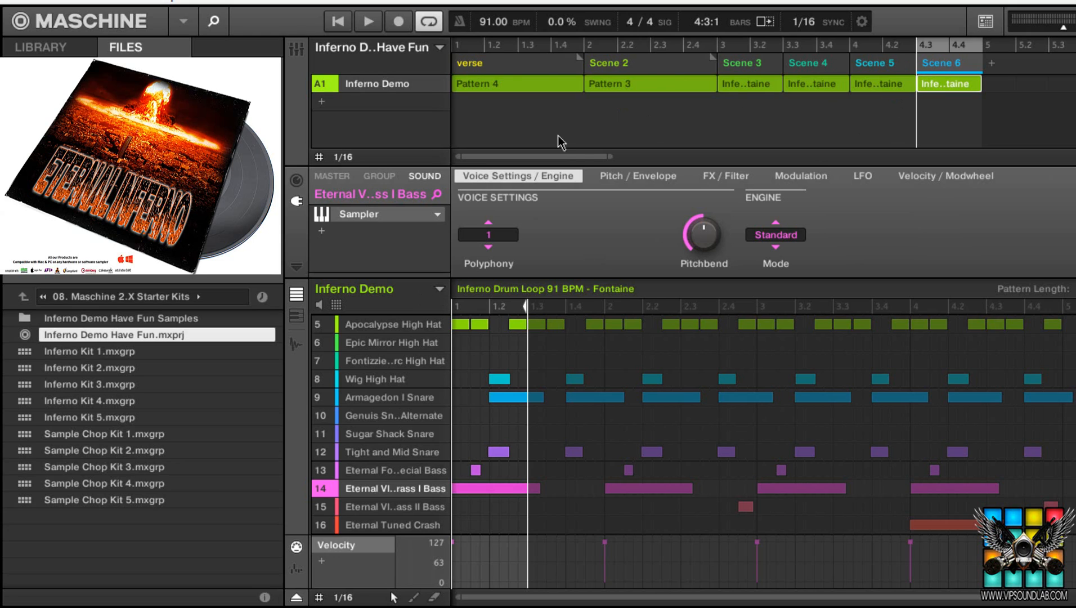
- Extend the verse scene so that it ends at bar 8
mouse_move(612, 159)
left_mouse_down()
mouse_move(439, 177)
mouse_move(597, 152)
left_mouse_up()
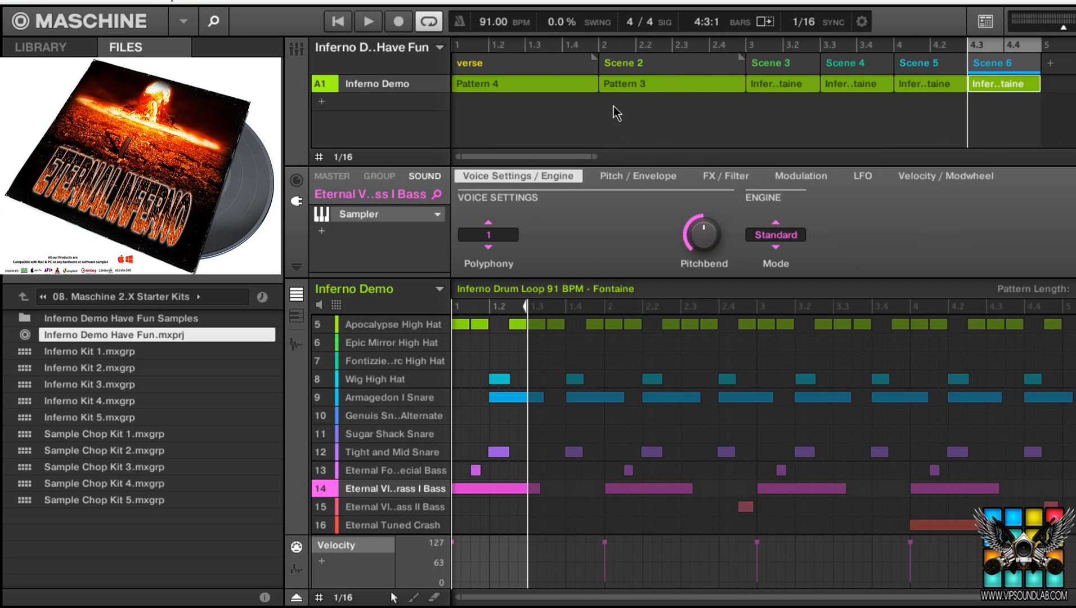
left_click_drag(601, 64, 568, 107)
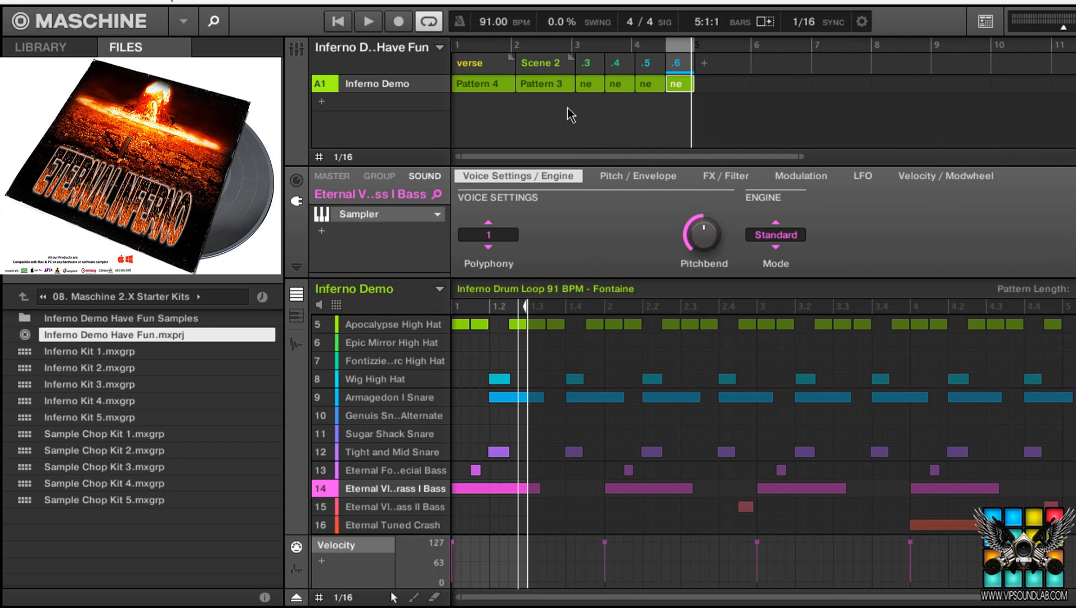
left_click_drag(512, 72, 872, 79)
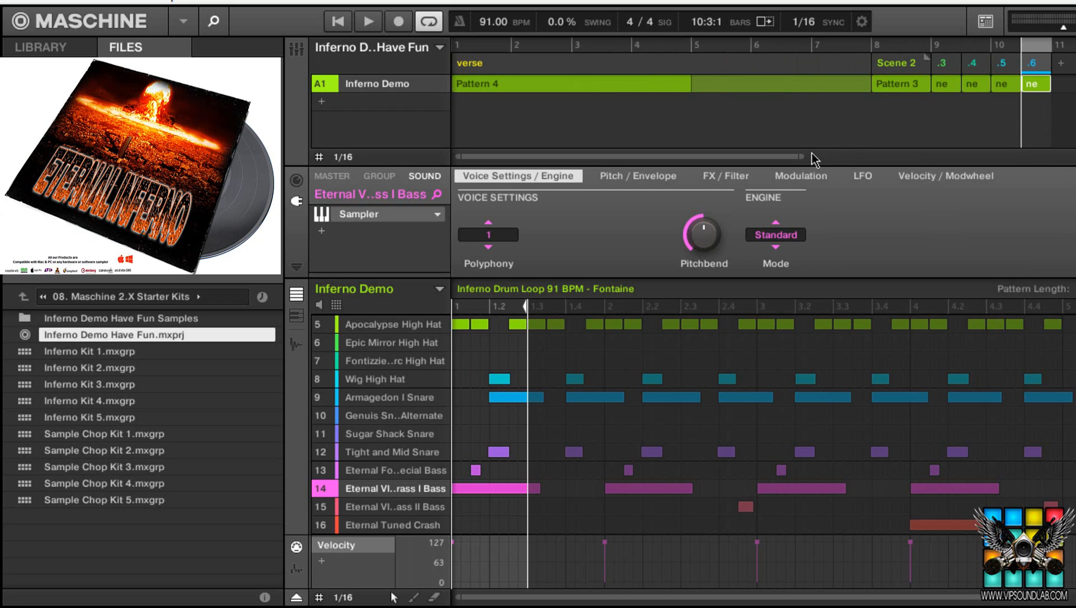
mouse_move(799, 157)
left_mouse_down()
mouse_move(987, 133)
mouse_move(765, 154)
mouse_move(797, 153)
left_mouse_up()
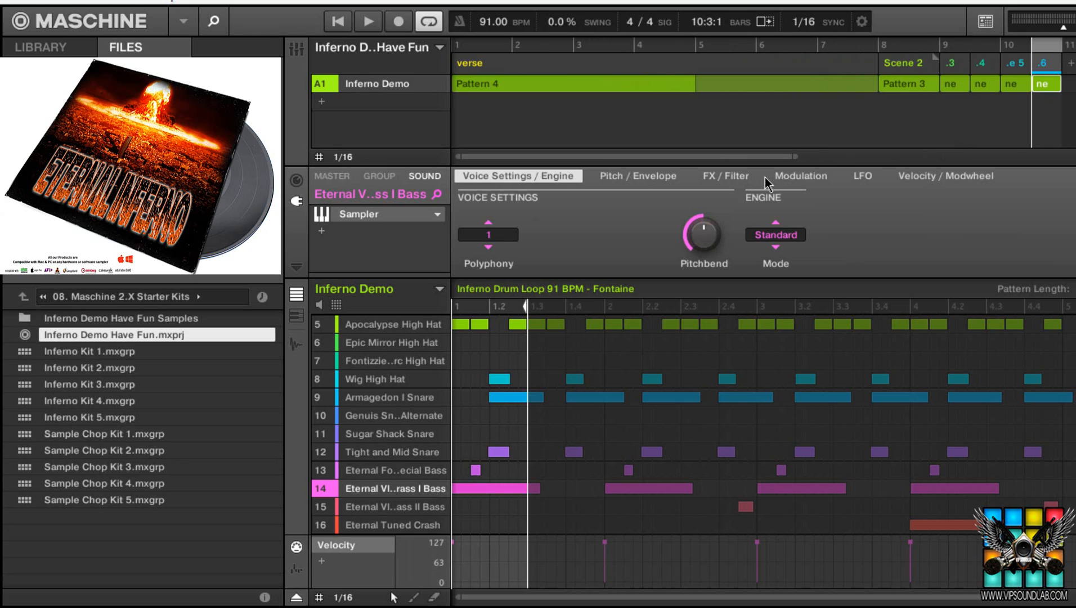
- Reorder the scenes in the scene overview to verse, Scene 3, Scene 5, Scene 2, Scene 4, removing Scene 6, and close the overview
left_click(439, 49)
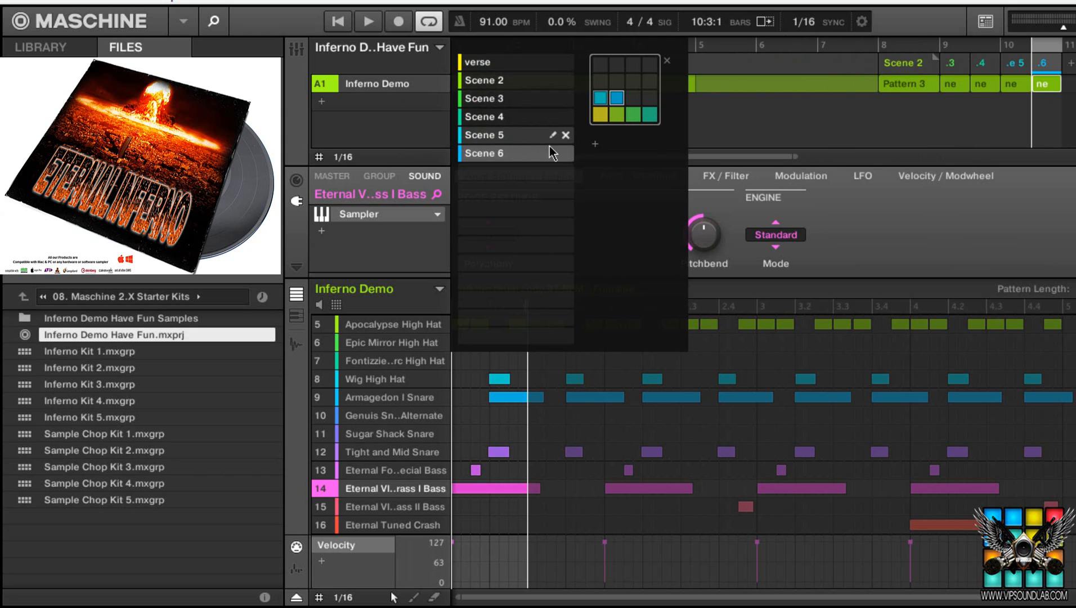
left_click_drag(631, 100, 602, 99)
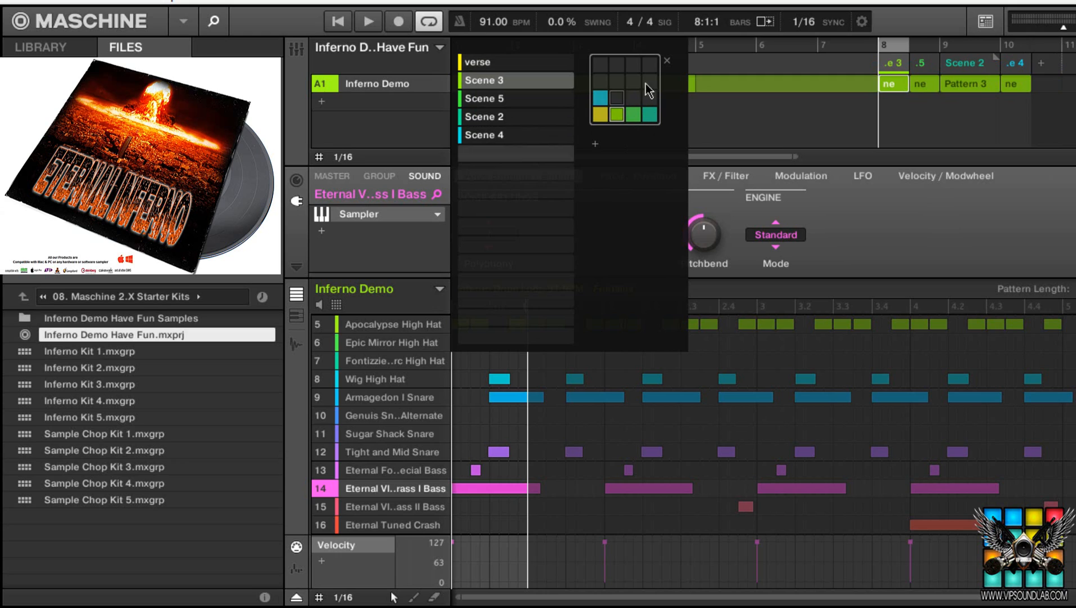
left_click(863, 223)
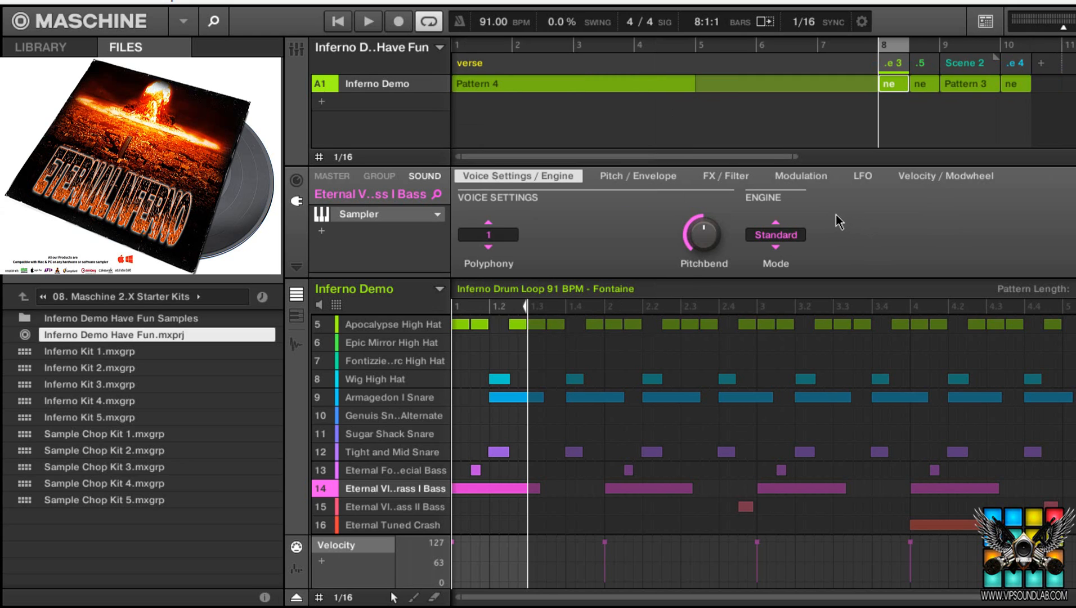